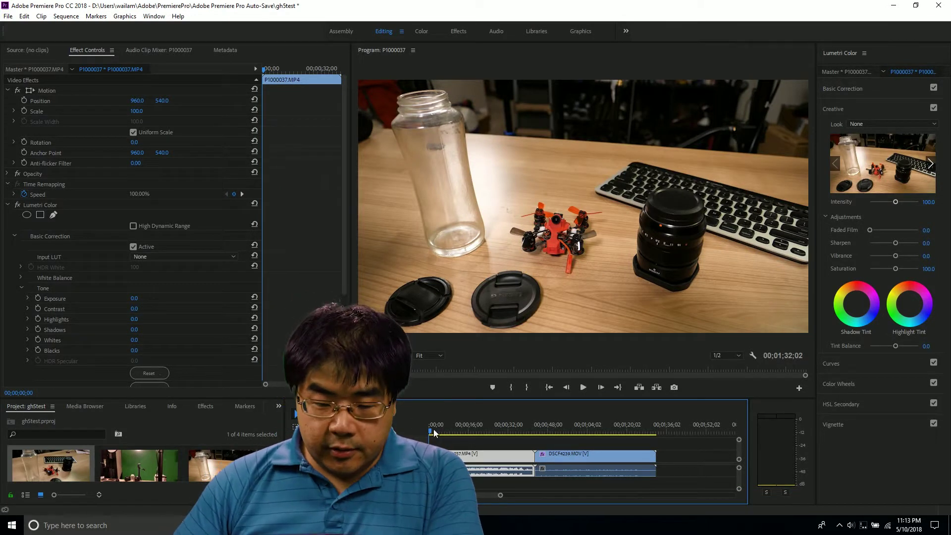
pyautogui.click(451, 431)
pyautogui.click(473, 433)
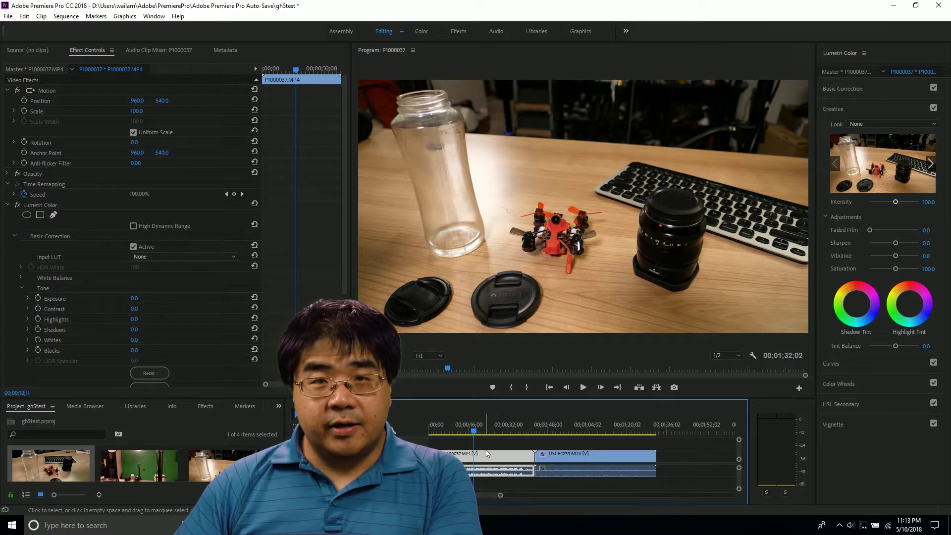
pyautogui.moveTo(476, 436); pyautogui.dragTo(565, 438)
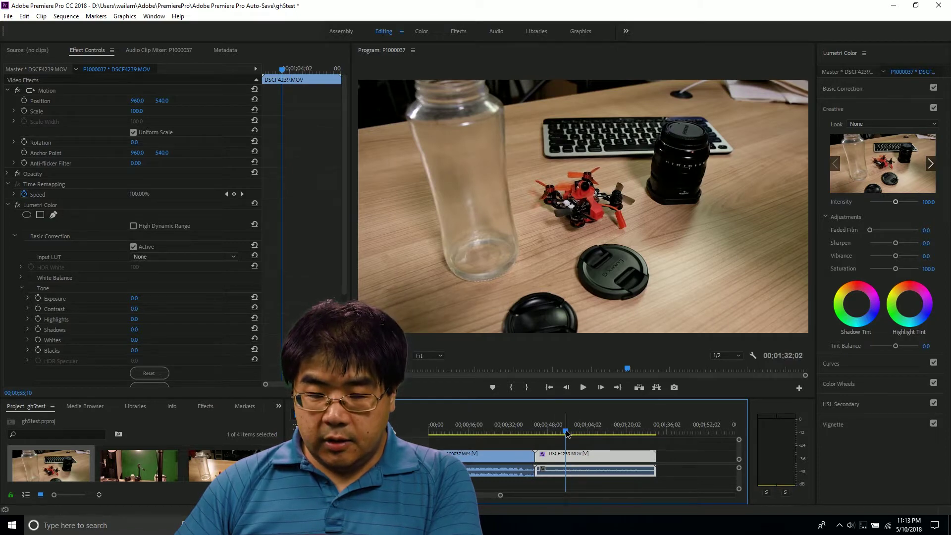
pyautogui.moveTo(567, 433); pyautogui.dragTo(510, 434)
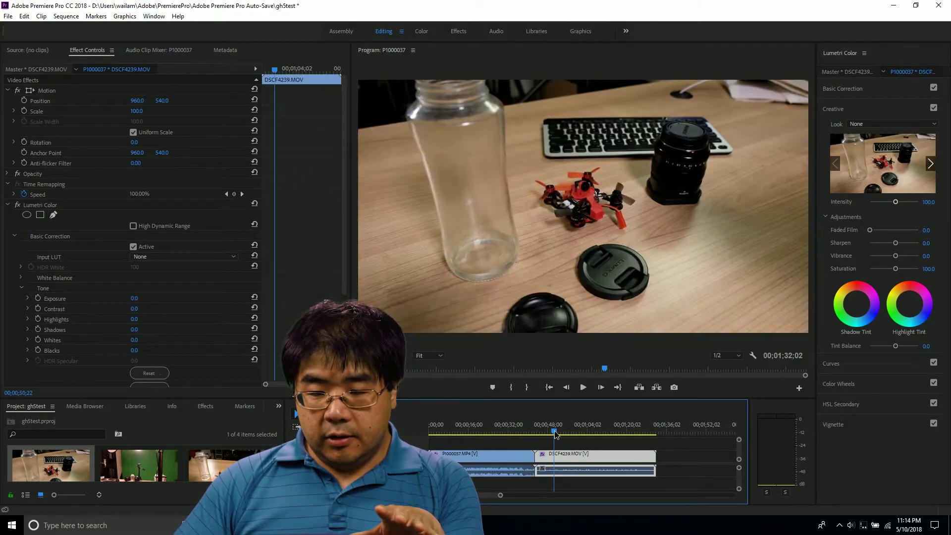
pyautogui.moveTo(554, 434); pyautogui.dragTo(515, 437)
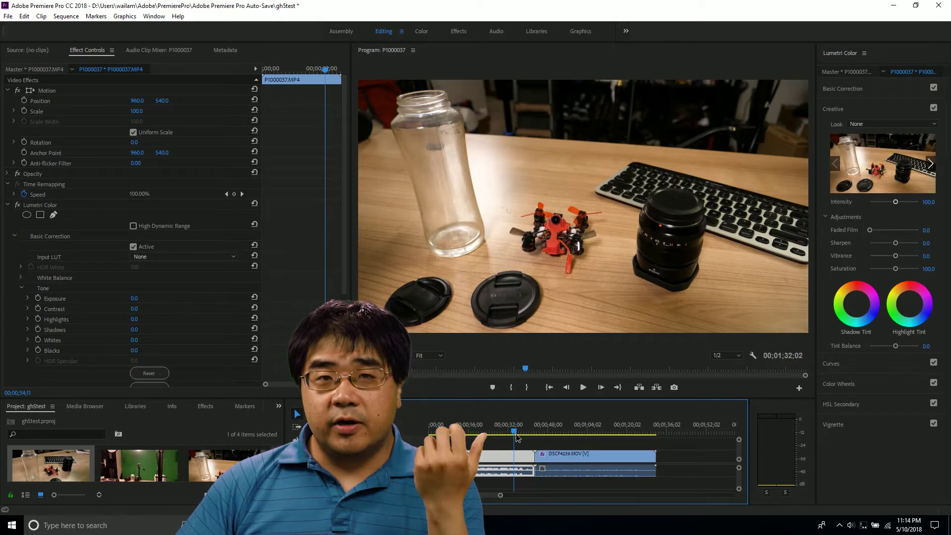
pyautogui.moveTo(517, 437); pyautogui.dragTo(545, 434)
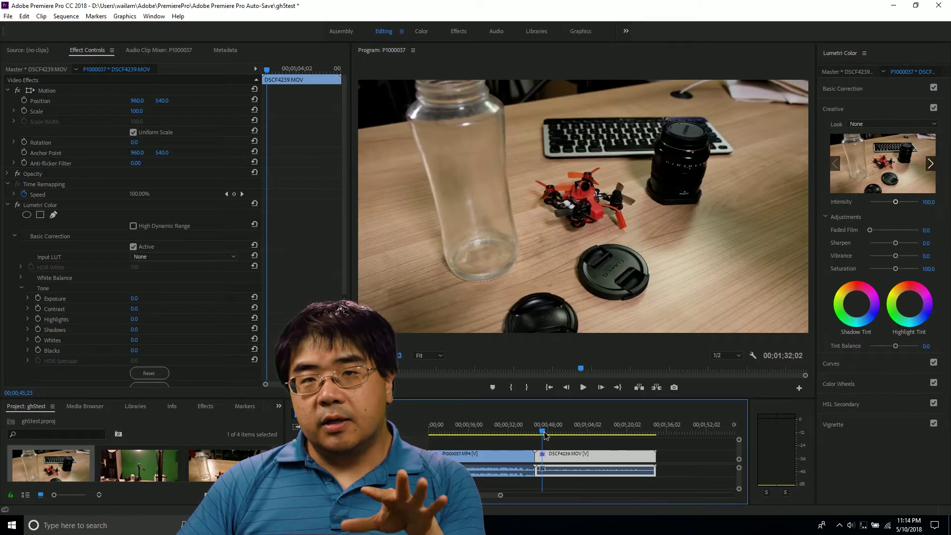
pyautogui.moveTo(545, 434); pyautogui.dragTo(510, 435)
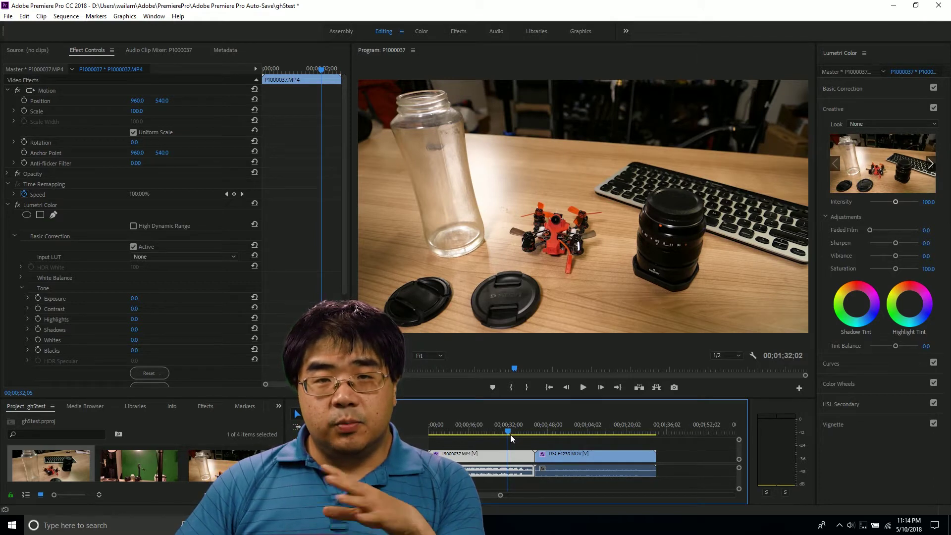
pyautogui.moveTo(500, 434); pyautogui.dragTo(474, 435)
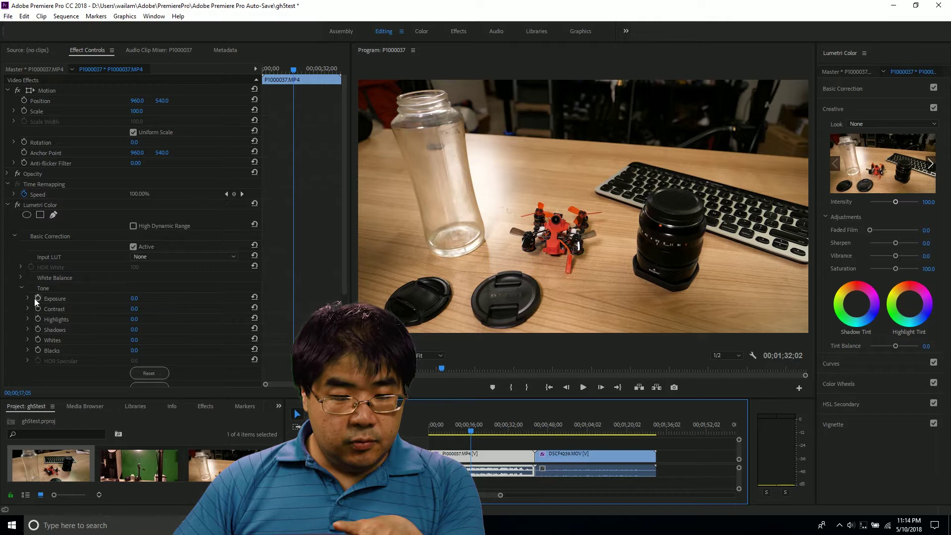
# - Try raising Exposure on P1000037, then reset it to 0.0
pyautogui.click(28, 296)
pyautogui.scroll(-1, 171, 296)
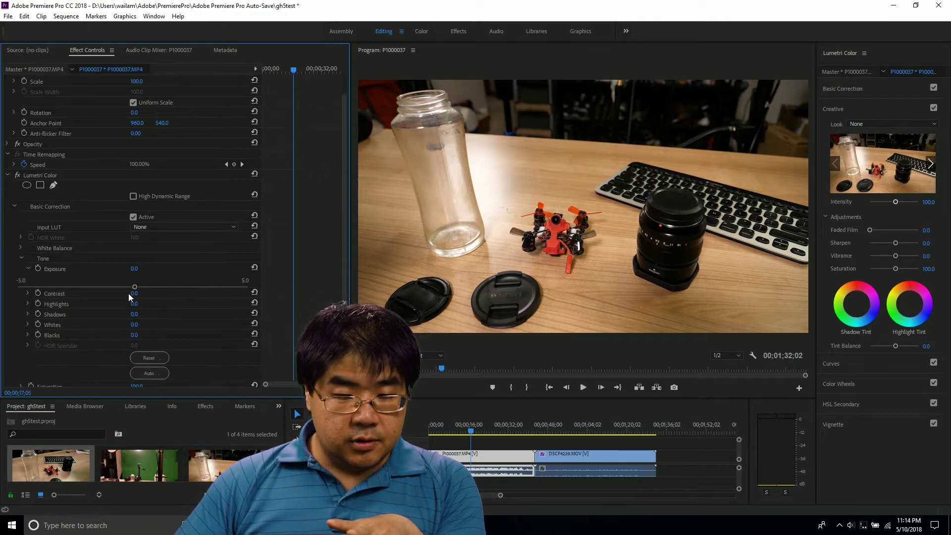
pyautogui.moveTo(134, 286)
pyautogui.mouseDown()
pyautogui.moveTo(194, 290)
pyautogui.moveTo(23, 294)
pyautogui.moveTo(239, 289)
pyautogui.moveTo(161, 292)
pyautogui.moveTo(263, 299)
pyautogui.moveTo(75, 291)
pyautogui.moveTo(134, 292)
pyautogui.mouseUp()
pyautogui.click(133, 289)
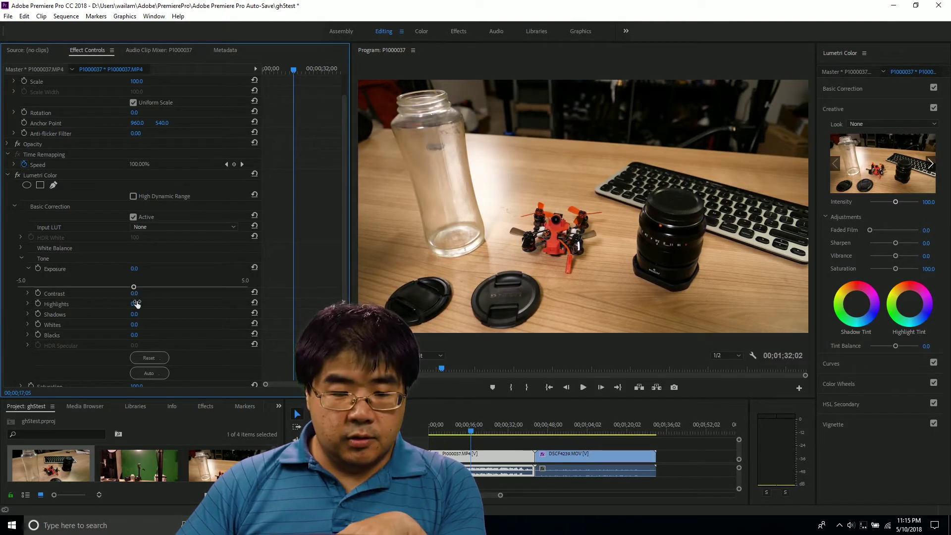
# - Raise Contrast to about 69, then drag it fully down to -100
pyautogui.click(28, 293)
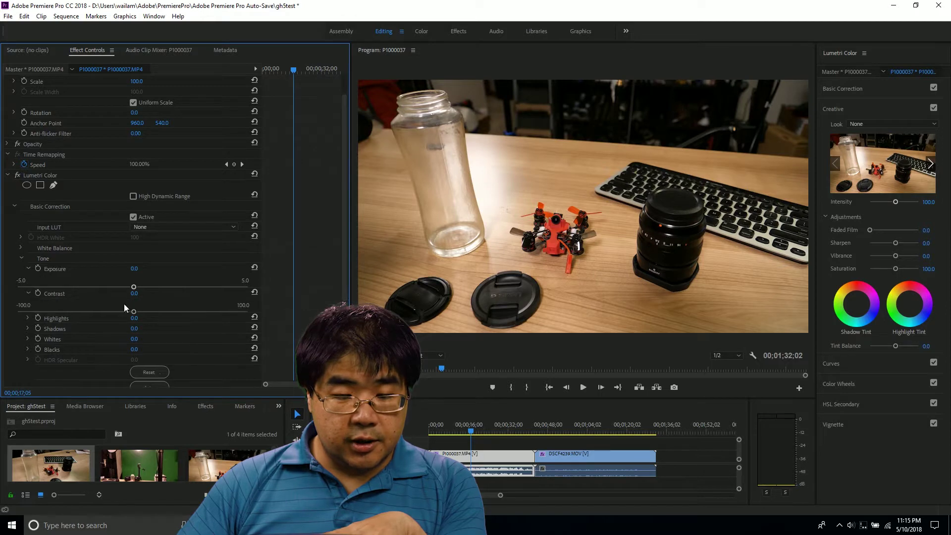
pyautogui.moveTo(133, 311); pyautogui.dragTo(213, 311)
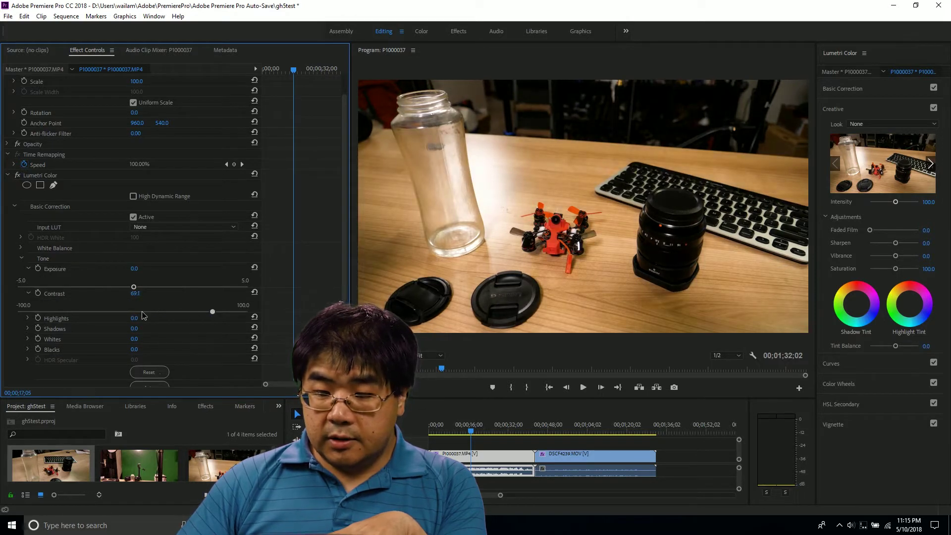
pyautogui.moveTo(142, 315); pyautogui.dragTo(15, 317)
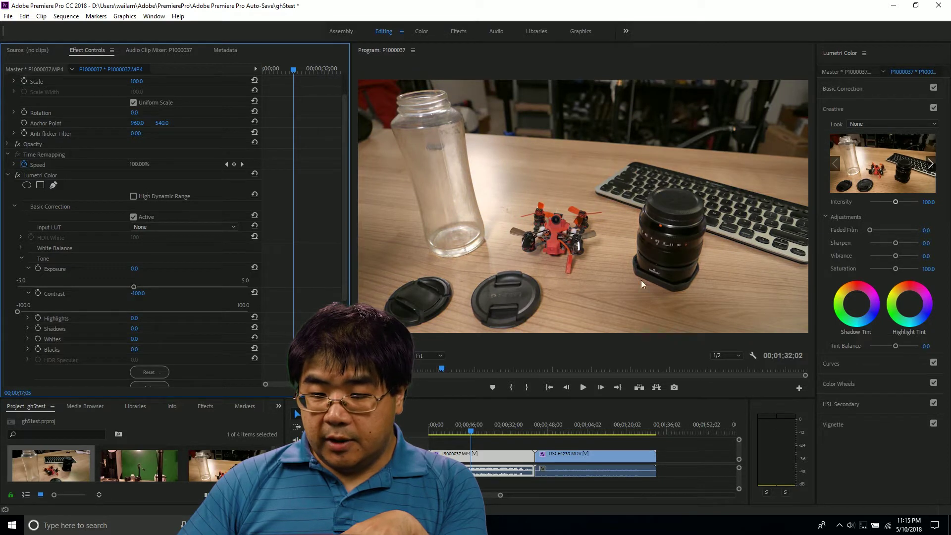
# - View the Program monitor at 100% and pan to the lens and keyboard detail
pyautogui.click(430, 355)
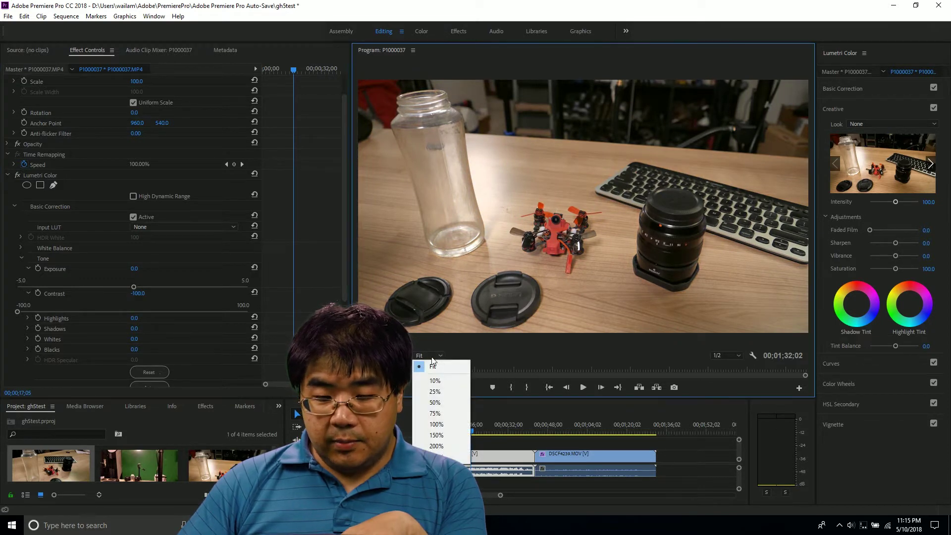
pyautogui.click(436, 424)
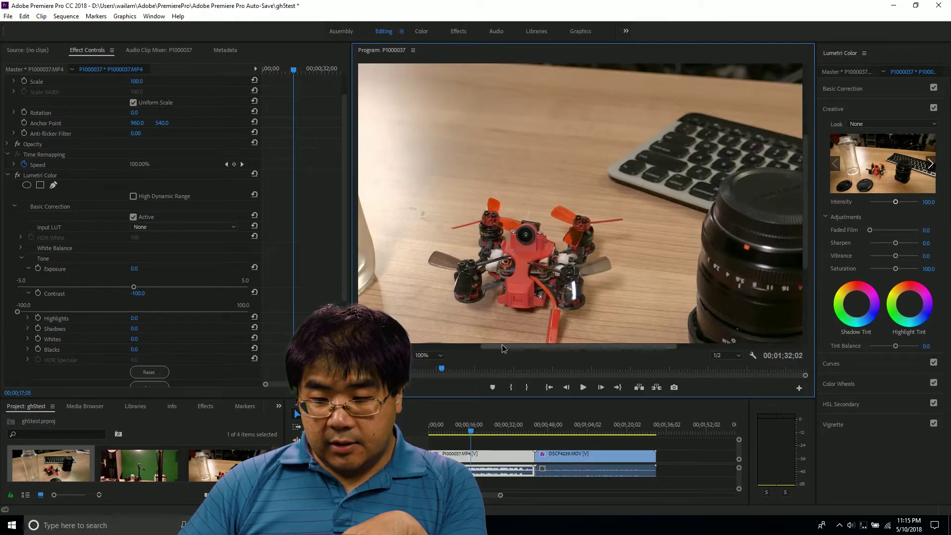
pyautogui.moveTo(503, 348); pyautogui.dragTo(566, 348)
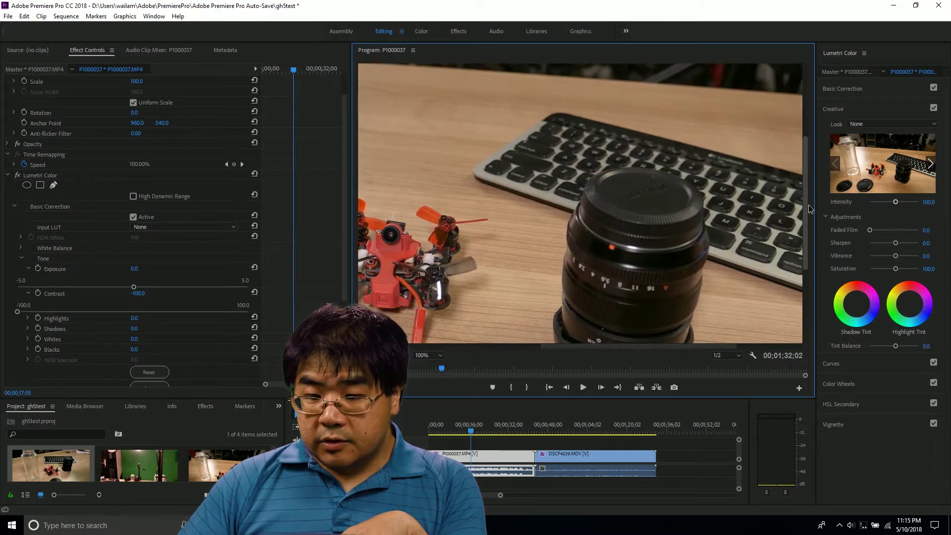
pyautogui.moveTo(808, 204); pyautogui.dragTo(806, 236)
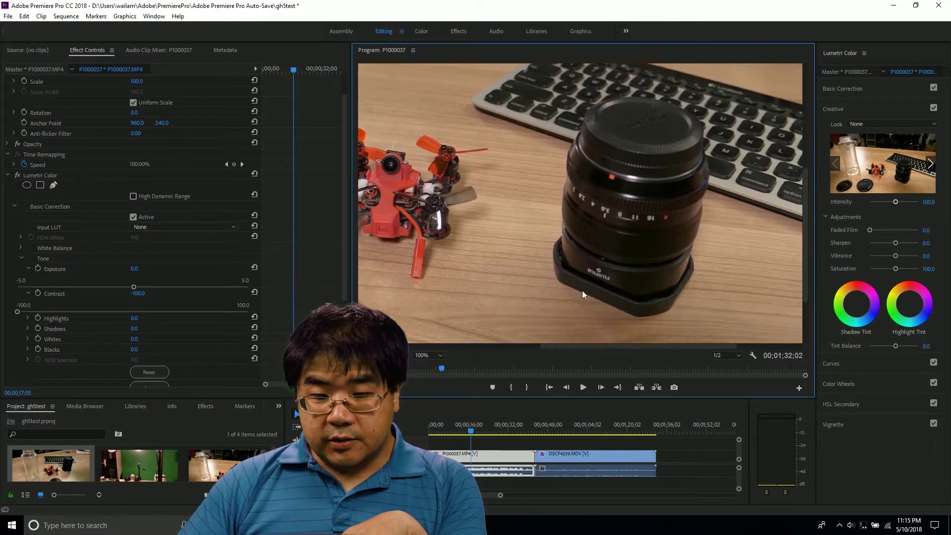
# - Bring Contrast up from -100 and enter exactly 0 in the Contrast field
pyautogui.click(18, 311)
pyautogui.moveTo(18, 312); pyautogui.dragTo(135, 318)
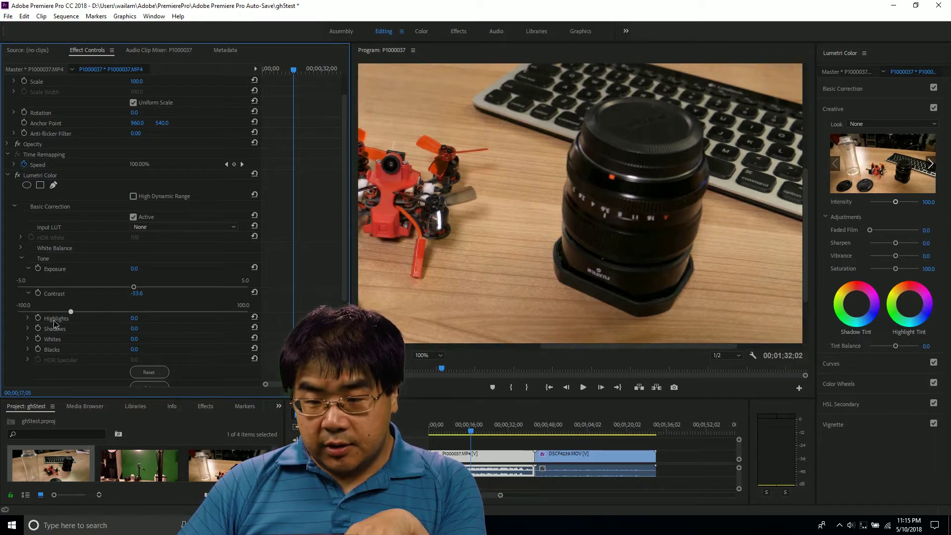
pyautogui.moveTo(70, 312); pyautogui.dragTo(124, 324)
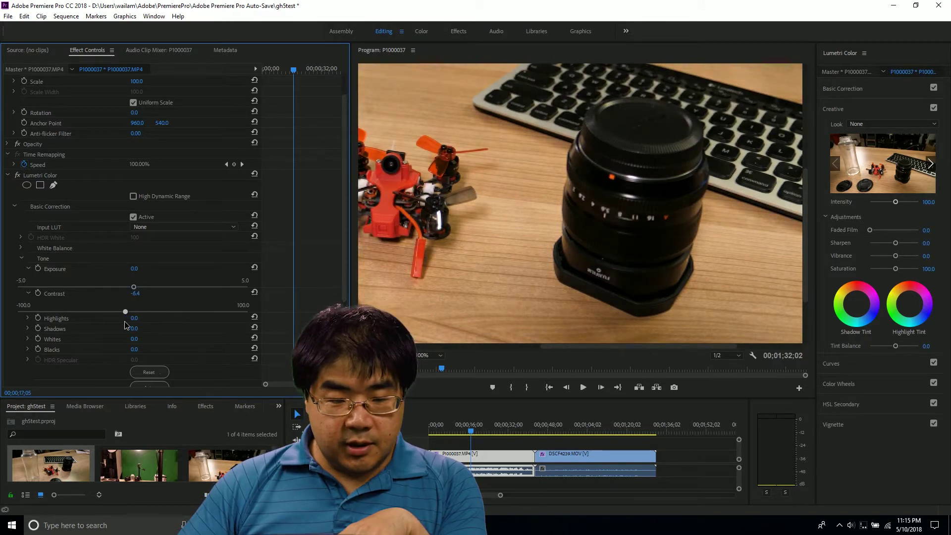
pyautogui.click(134, 294)
pyautogui.write('0')
pyautogui.press('Return')
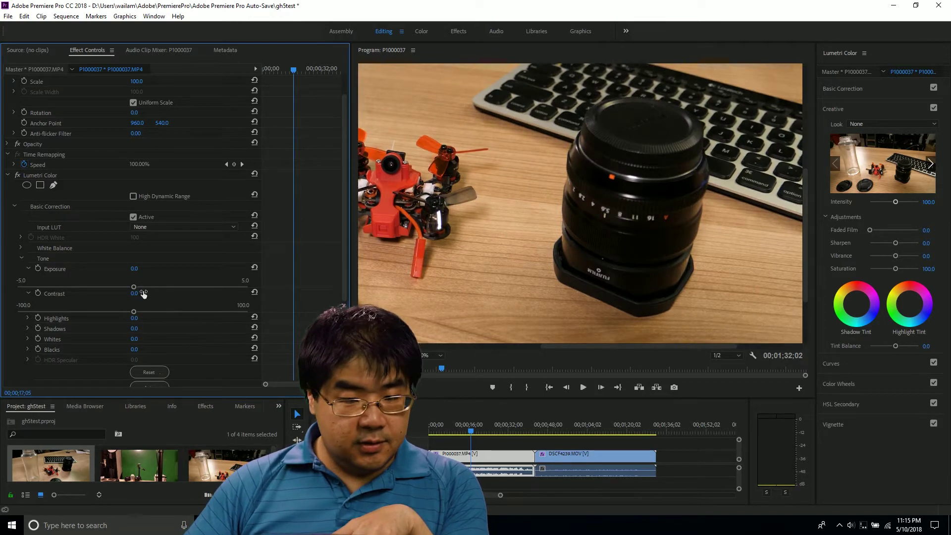
# - Expand Highlights and try lowering it, viewing the whole frame at Fit
pyautogui.click(30, 317)
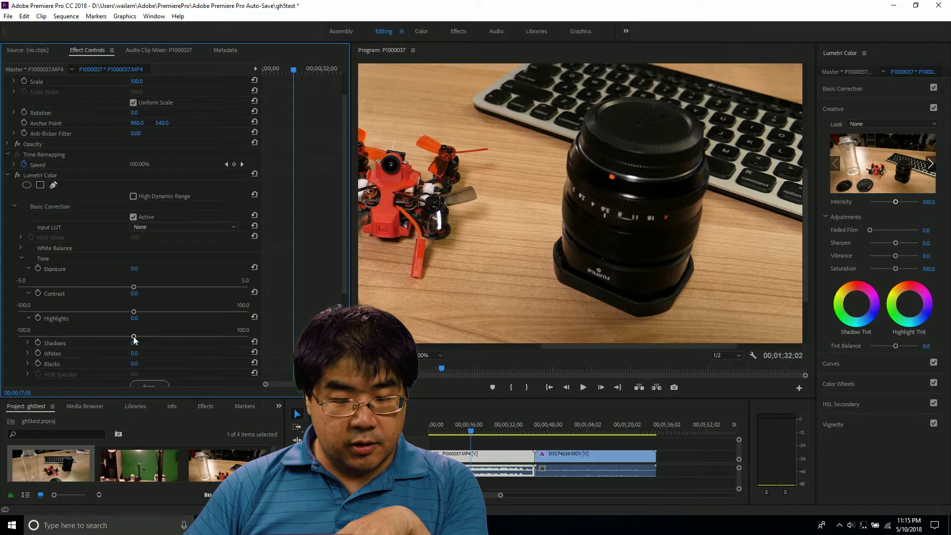
pyautogui.moveTo(132, 337)
pyautogui.mouseDown()
pyautogui.moveTo(92, 352)
pyautogui.moveTo(130, 351)
pyautogui.mouseUp()
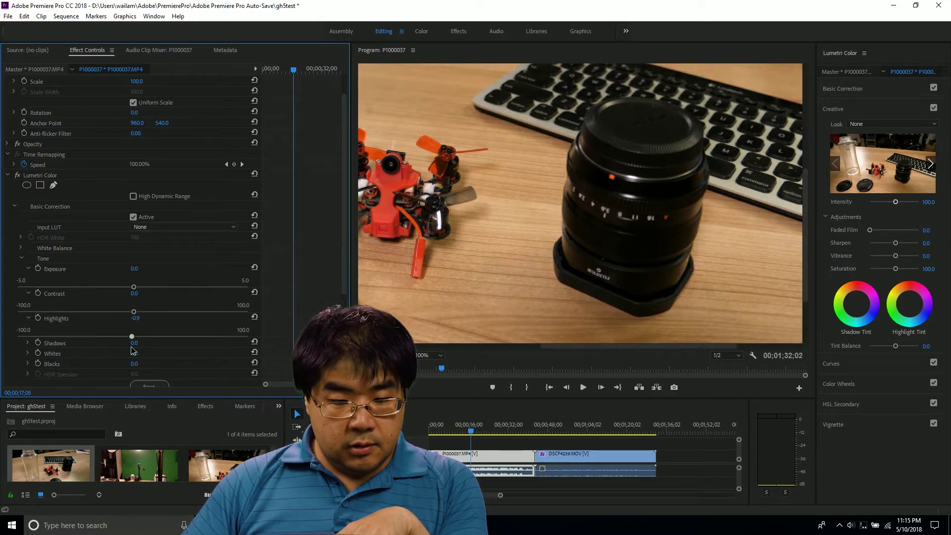
pyautogui.click(429, 355)
pyautogui.click(432, 367)
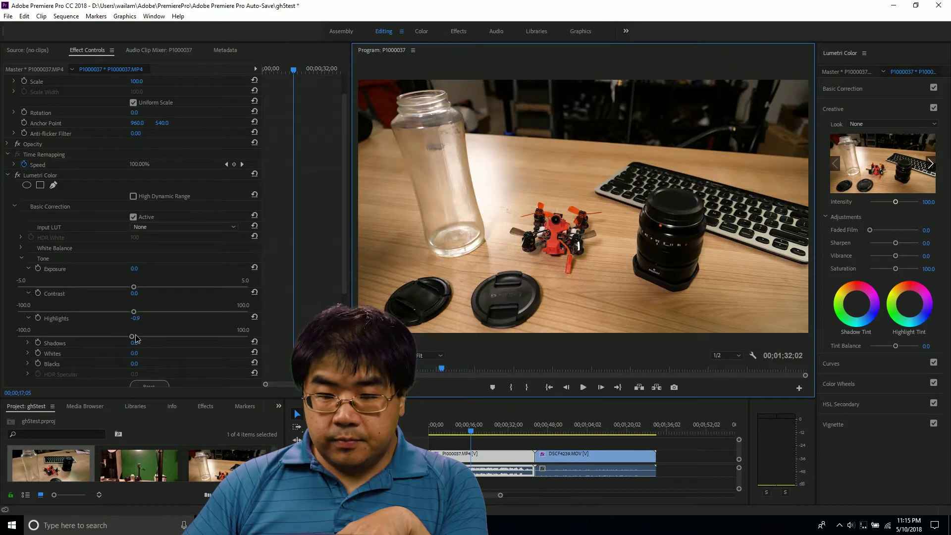
pyautogui.moveTo(131, 337); pyautogui.dragTo(204, 341)
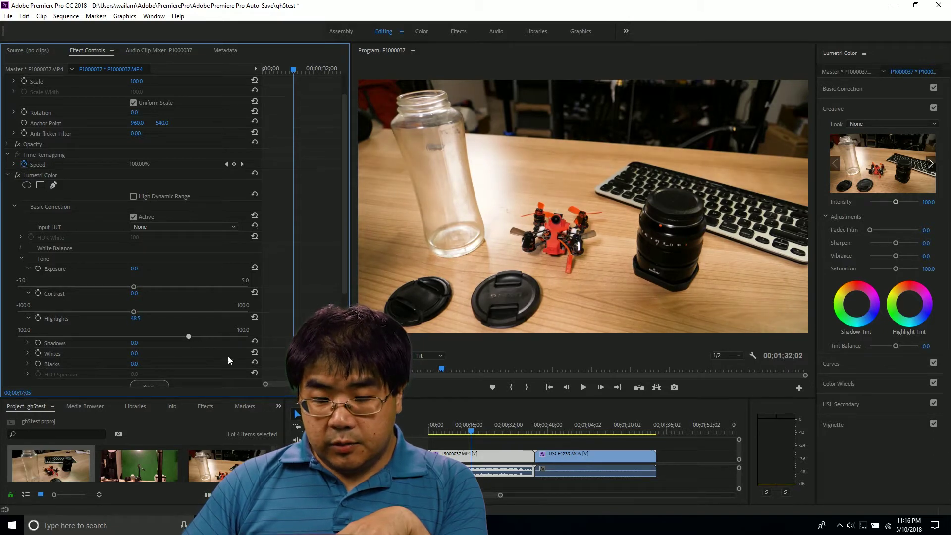
# - At 100% zoom, adjust Highlights back and forth, settling around 0.4
pyautogui.click(428, 356)
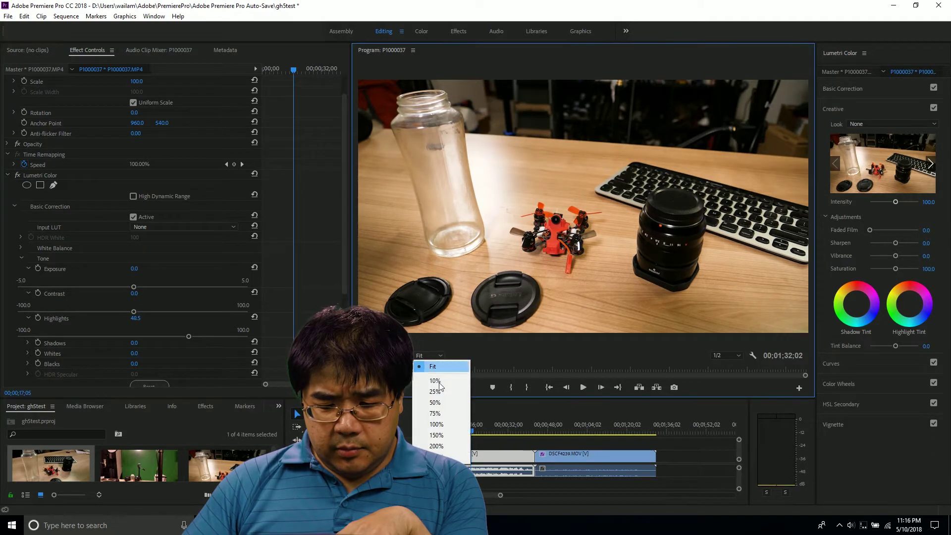
pyautogui.click(436, 423)
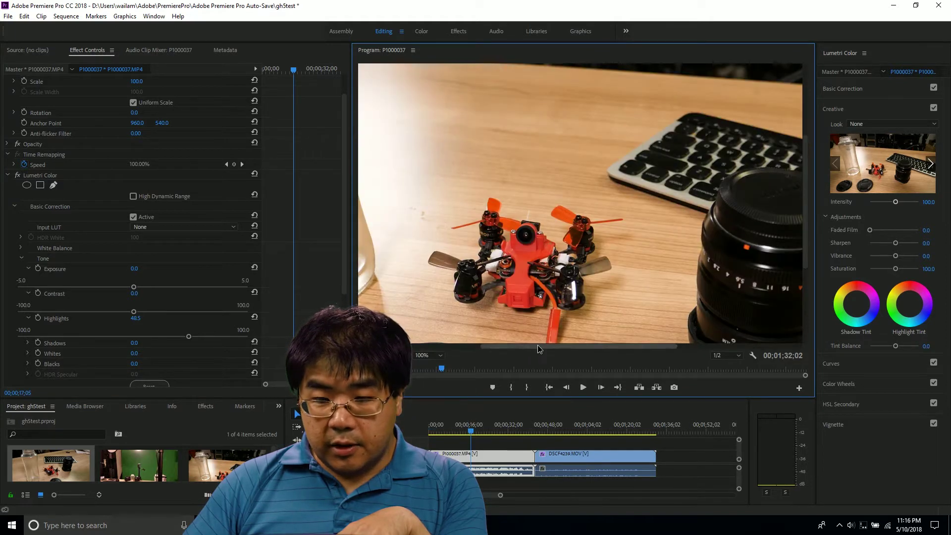
pyautogui.moveTo(578, 345); pyautogui.dragTo(681, 345)
pyautogui.moveTo(194, 336); pyautogui.dragTo(138, 337)
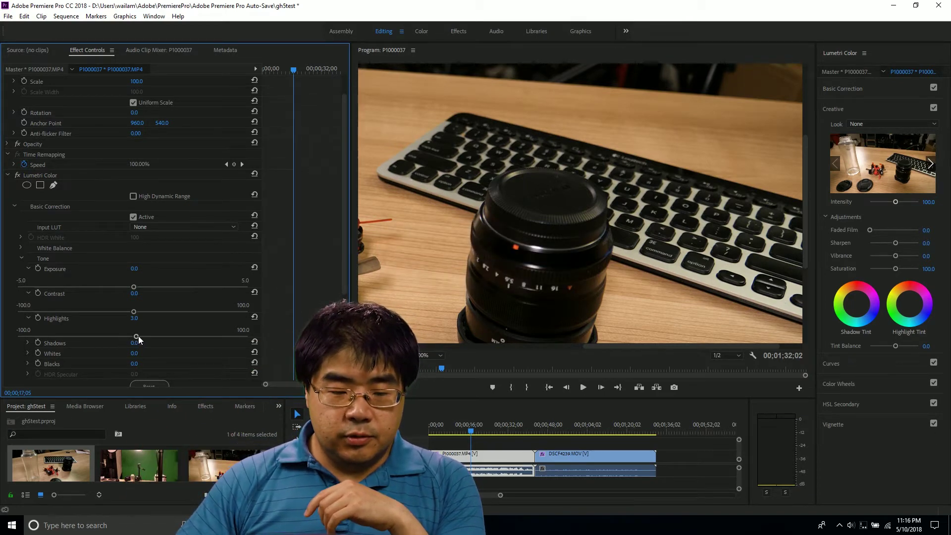
pyautogui.moveTo(137, 337); pyautogui.dragTo(136, 338)
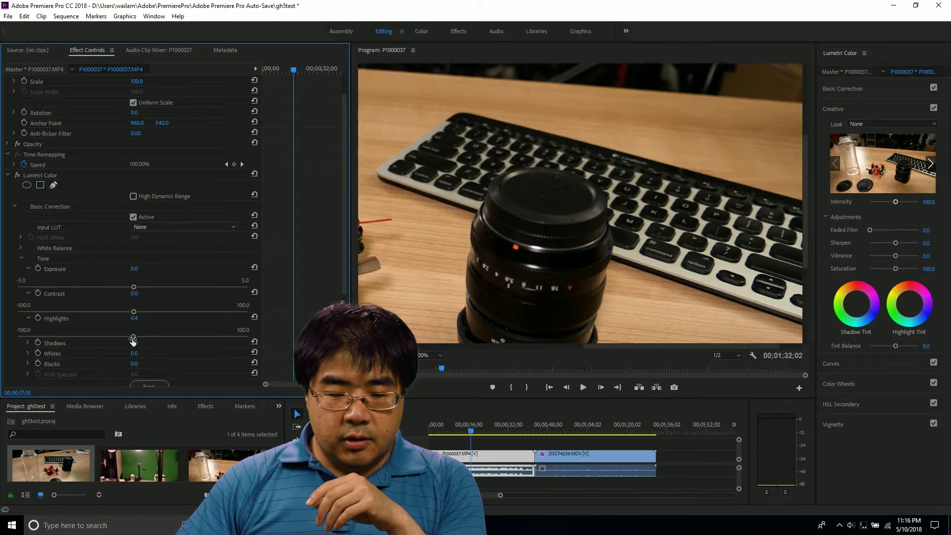
# - Fit the frame in the monitor, expand Shadows and try different values
pyautogui.click(439, 356)
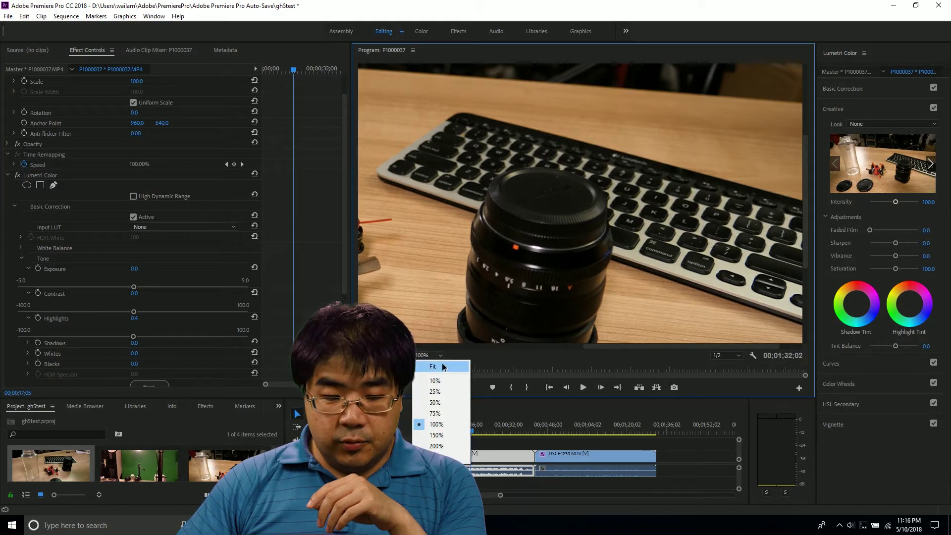
pyautogui.click(433, 366)
pyautogui.click(28, 342)
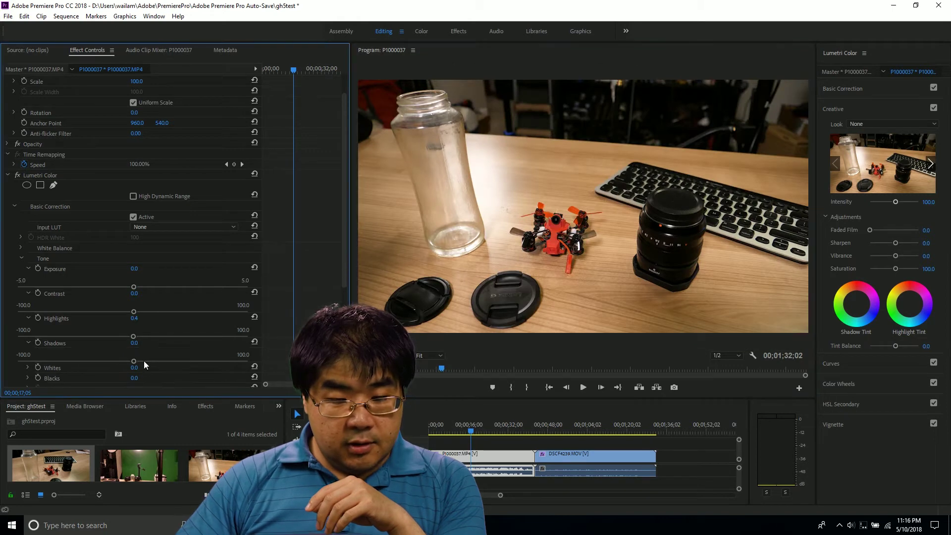
pyautogui.moveTo(112, 361); pyautogui.dragTo(171, 369)
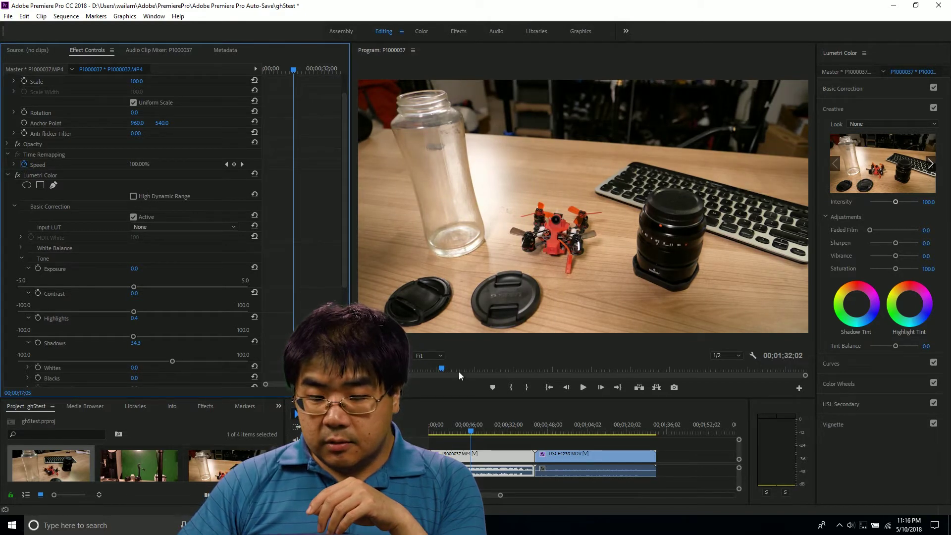
# - At 150% zoom on the lens, push Shadows to 89.3, then pull it back to about 40
pyautogui.click(432, 356)
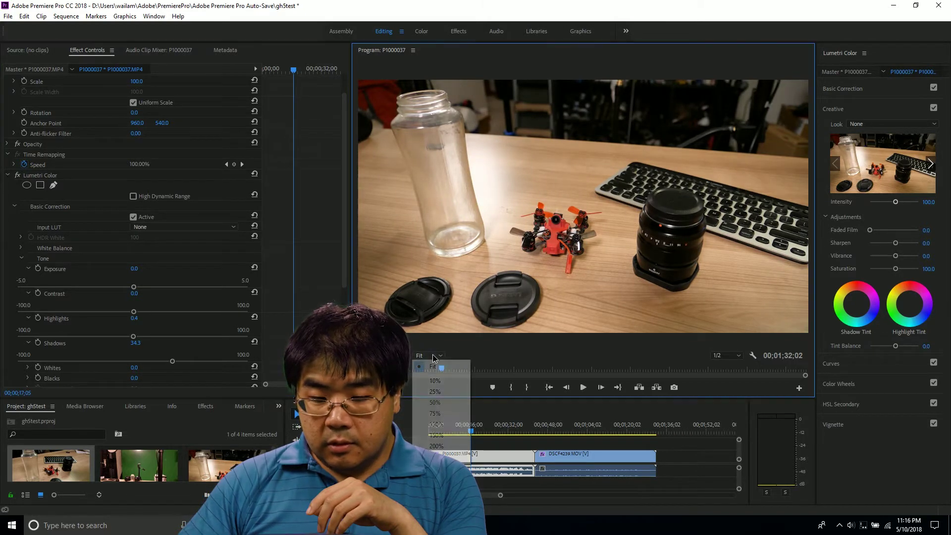
pyautogui.click(446, 436)
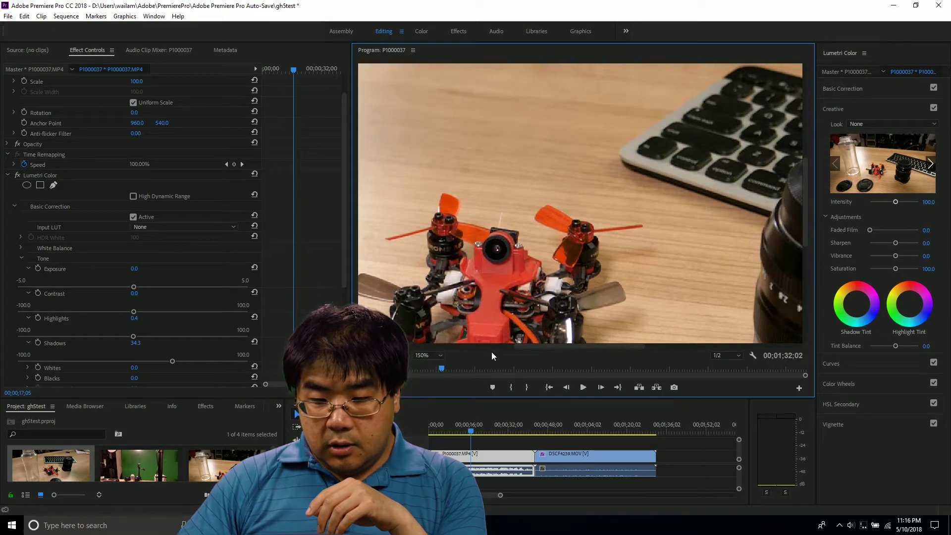
pyautogui.moveTo(525, 355); pyautogui.dragTo(595, 355)
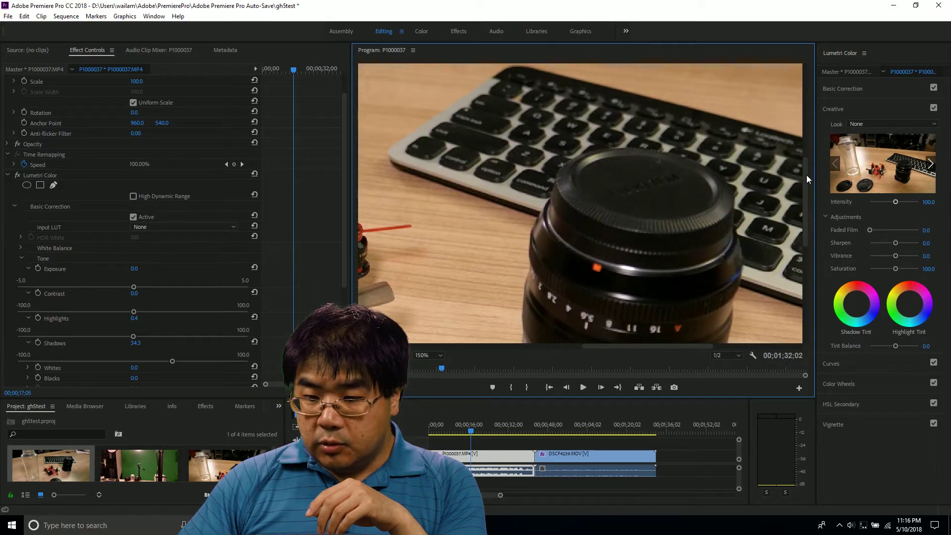
pyautogui.moveTo(807, 179); pyautogui.dragTo(807, 267)
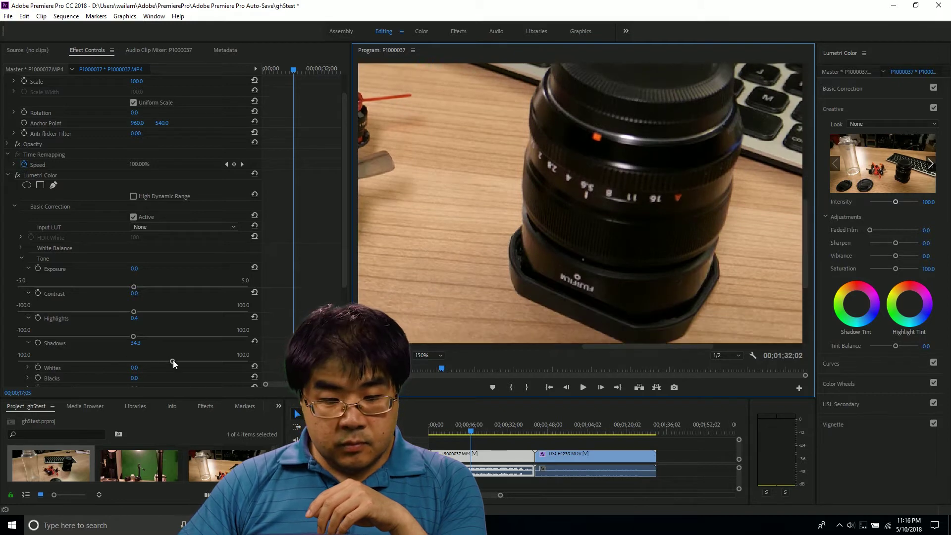
pyautogui.moveTo(173, 361); pyautogui.dragTo(174, 361)
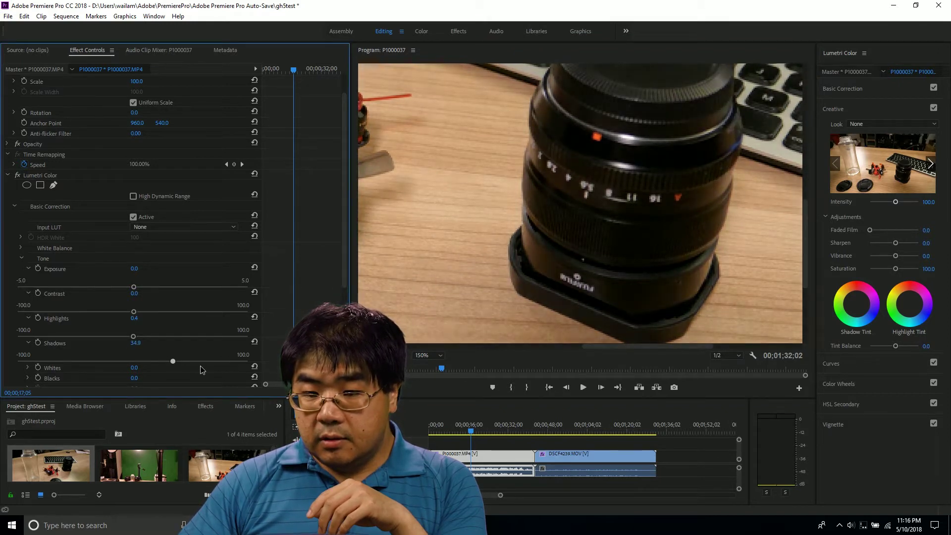
pyautogui.click(235, 361)
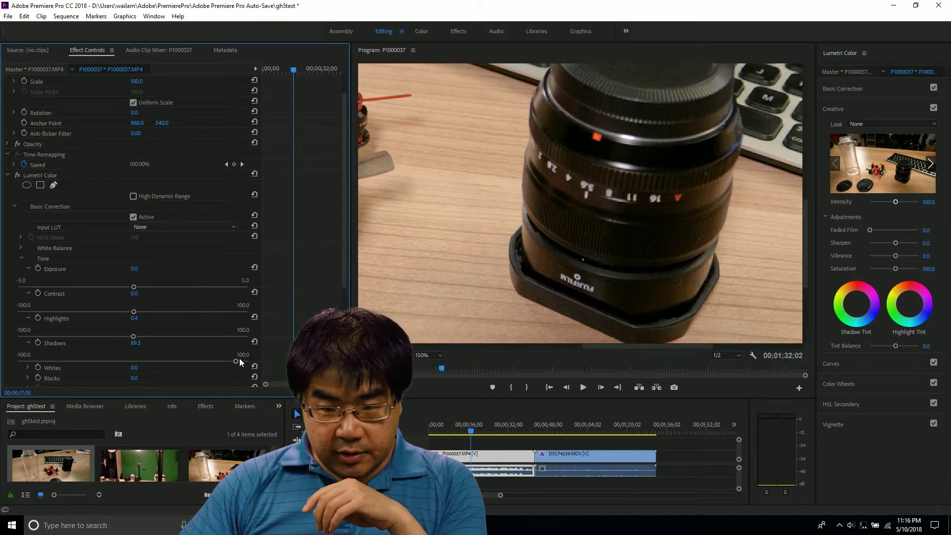
pyautogui.moveTo(239, 359); pyautogui.dragTo(188, 362)
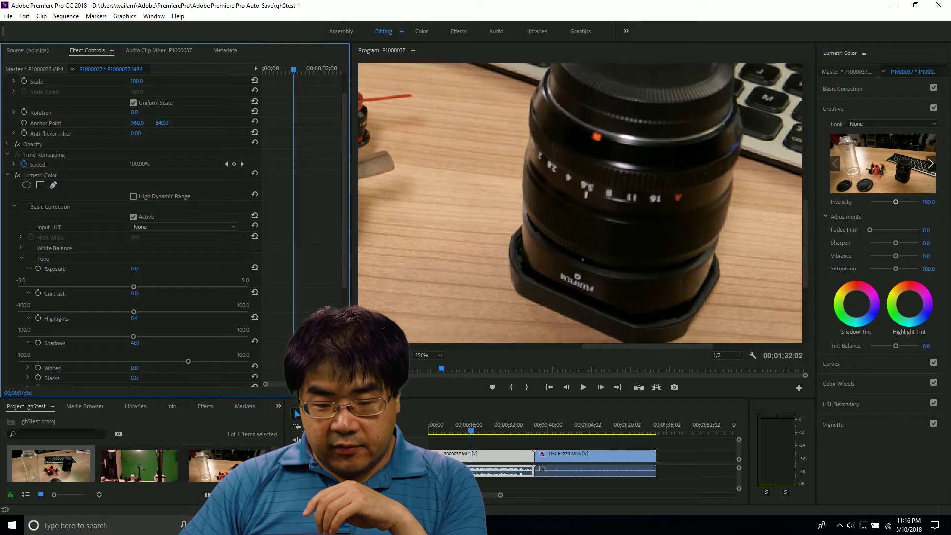
pyautogui.click(422, 356)
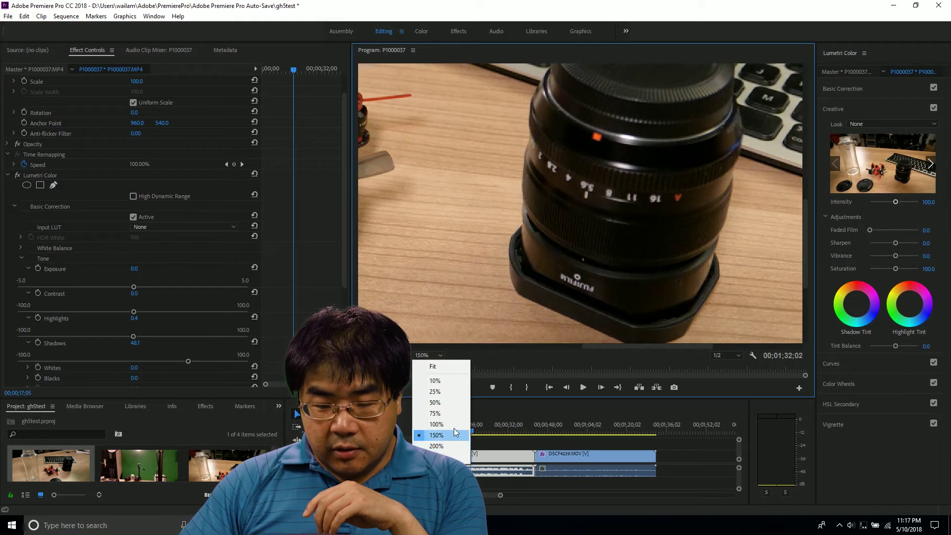
# - At Fit zoom, push Shadows to 100, Highlights to 99.1 and Contrast to -100
pyautogui.click(433, 366)
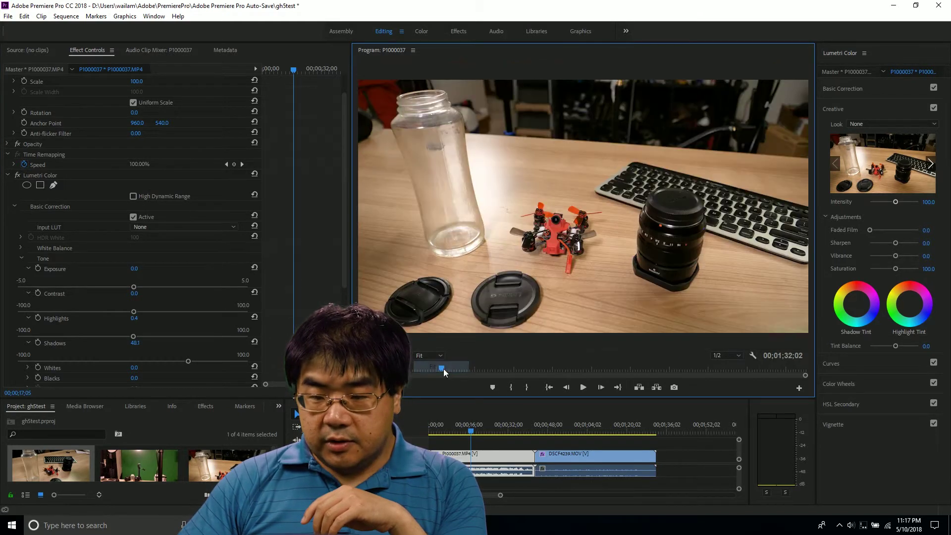
pyautogui.scroll(-1, 70, 355)
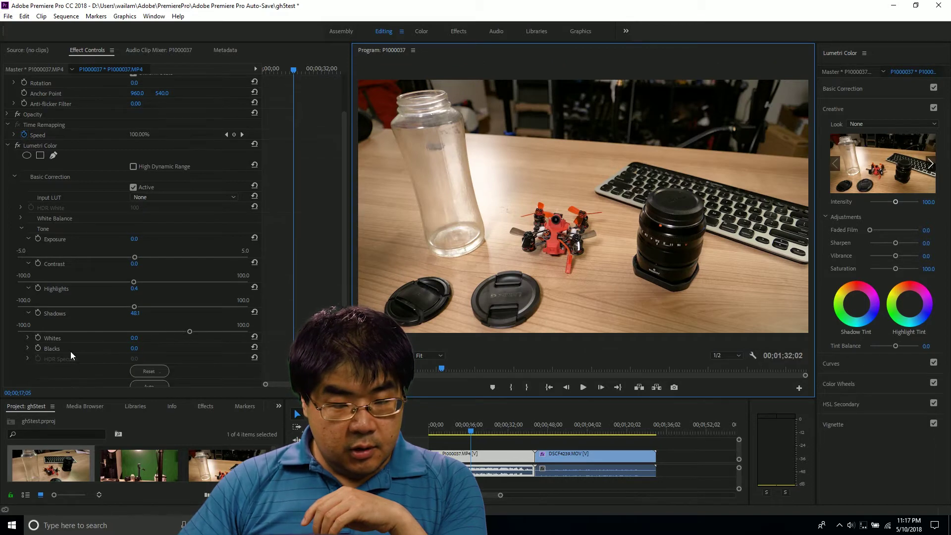
pyautogui.moveTo(191, 332); pyautogui.dragTo(254, 335)
pyautogui.moveTo(141, 316); pyautogui.dragTo(246, 310)
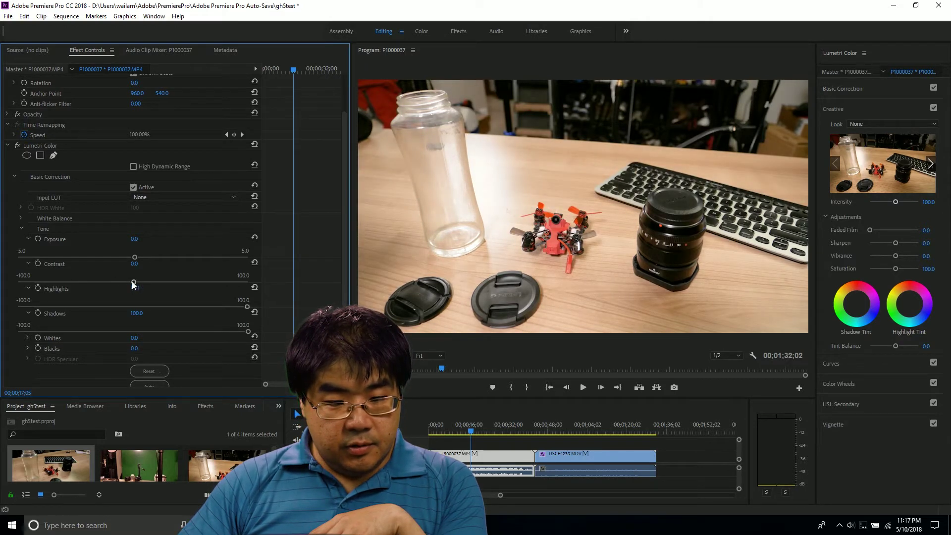
pyautogui.moveTo(91, 282); pyautogui.dragTo(21, 283)
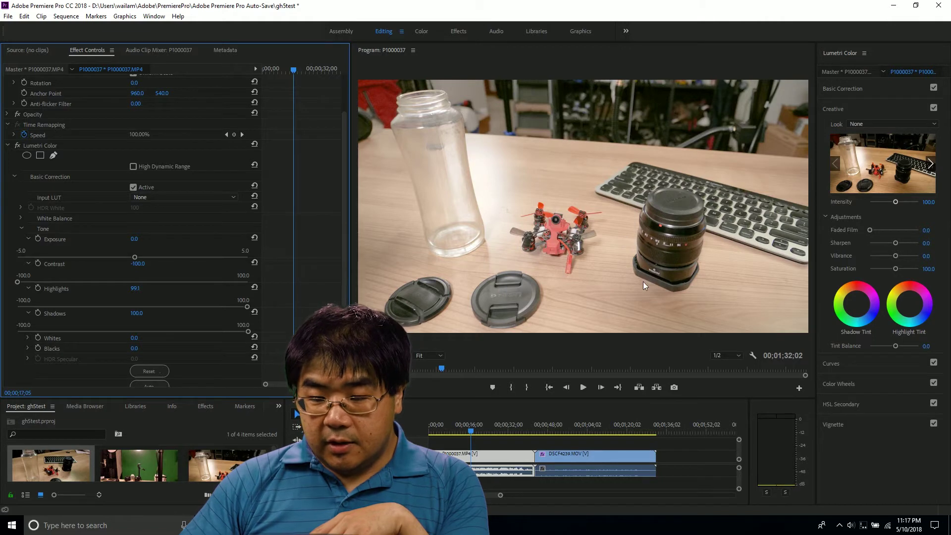
# - Magnify the Program monitor to 150% and pan to inspect the detail
pyautogui.click(444, 355)
pyautogui.click(452, 432)
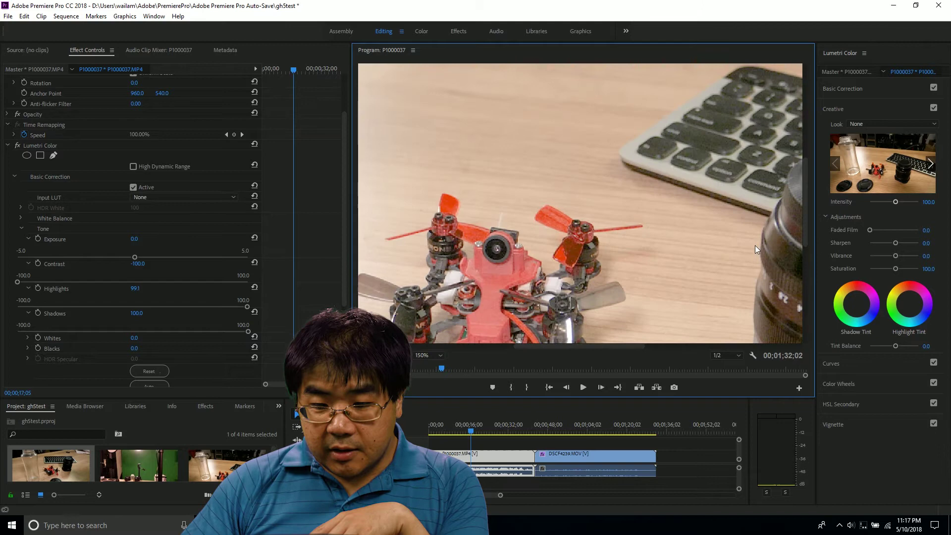
pyautogui.moveTo(805, 170); pyautogui.dragTo(806, 210)
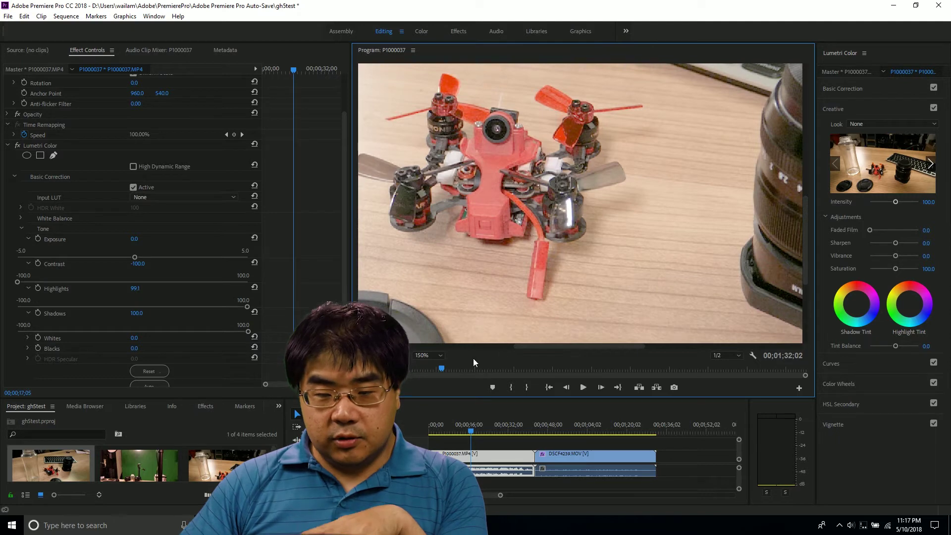
# - Bring Contrast back to -9.4, Highlights to 30 and Shadows to 62.7, with the monitor at Fit
pyautogui.moveTo(545, 348)
pyautogui.mouseDown()
pyautogui.moveTo(632, 345)
pyautogui.moveTo(520, 346)
pyautogui.moveTo(562, 346)
pyautogui.mouseUp()
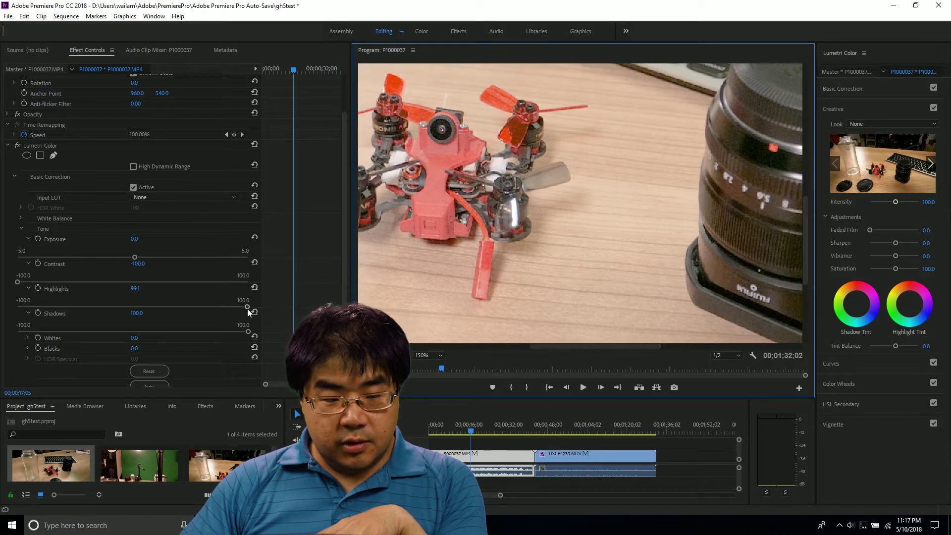
pyautogui.moveTo(16, 282); pyautogui.dragTo(121, 289)
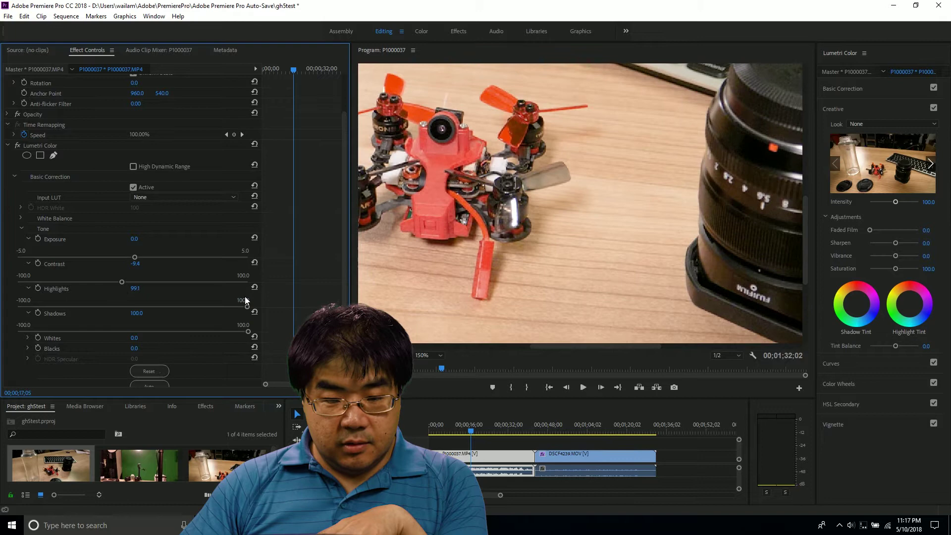
pyautogui.moveTo(246, 303); pyautogui.dragTo(166, 310)
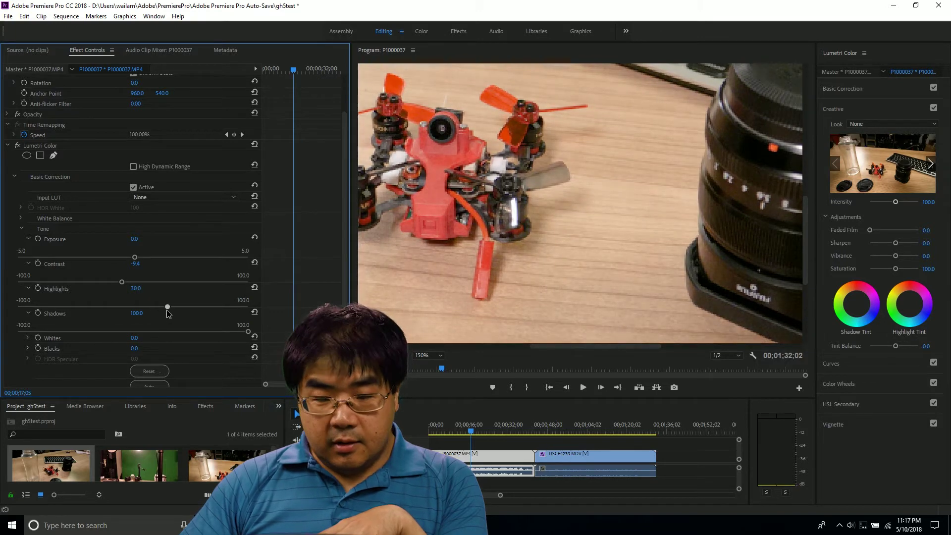
pyautogui.moveTo(248, 331); pyautogui.dragTo(201, 332)
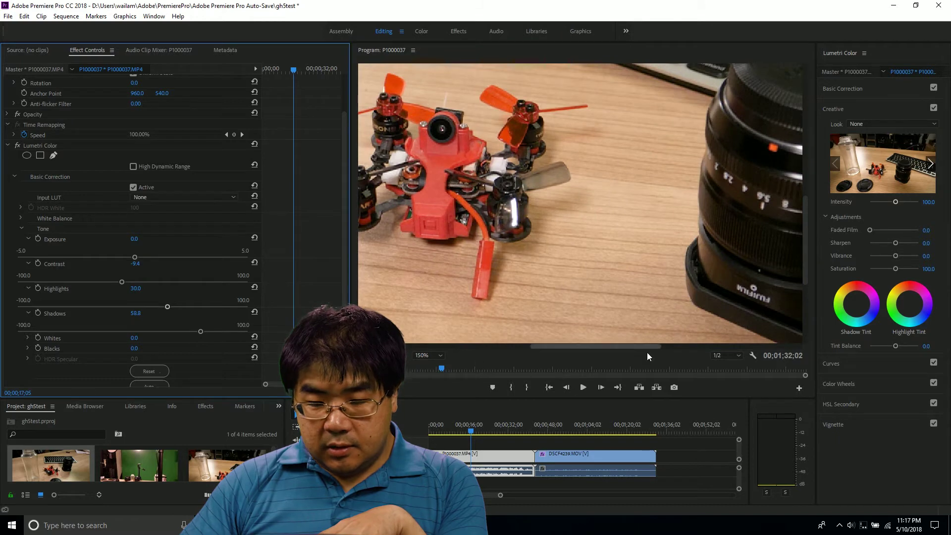
pyautogui.click(436, 355)
pyautogui.click(443, 369)
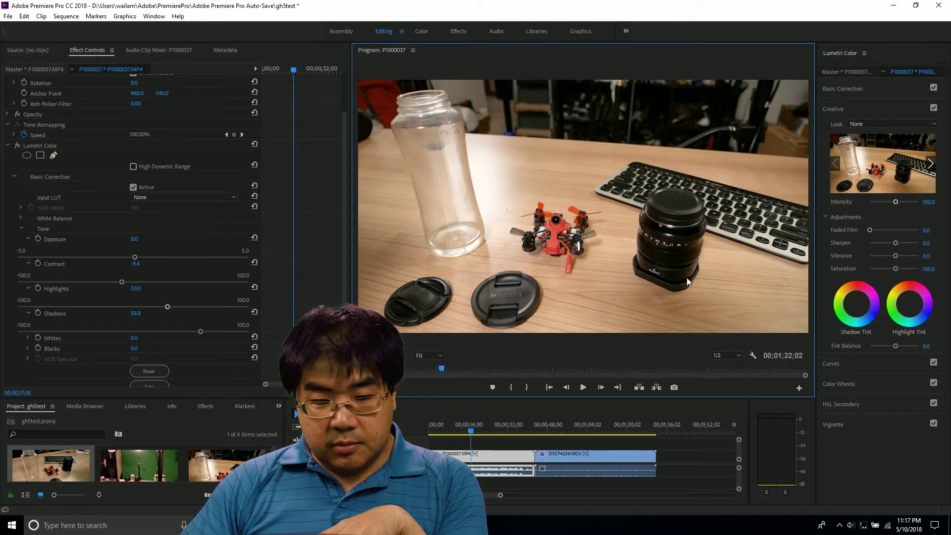
pyautogui.moveTo(201, 331)
pyautogui.mouseDown()
pyautogui.moveTo(180, 331)
pyautogui.moveTo(207, 331)
pyautogui.mouseUp()
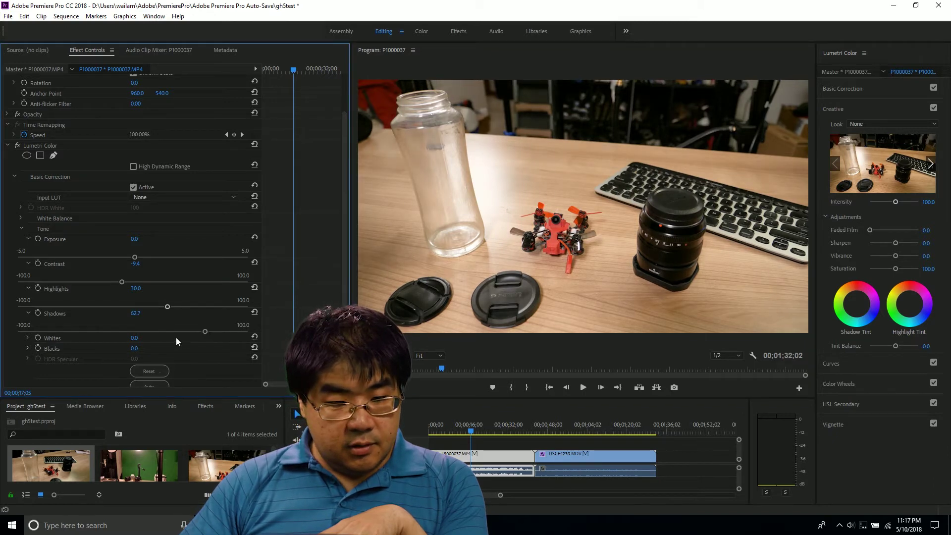
# - Expand Saturation and raise it above 100, to about 116
pyautogui.scroll(-2, 176, 338)
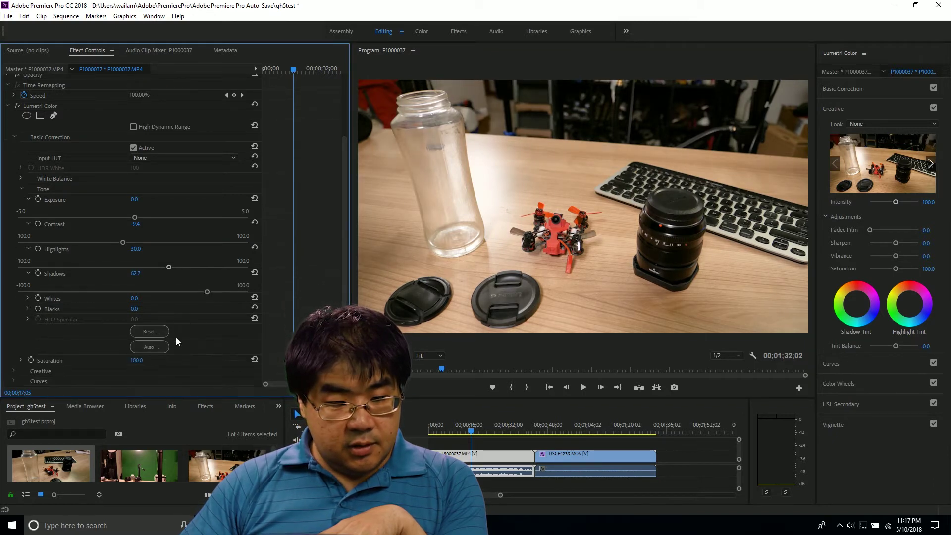
pyautogui.click(21, 359)
pyautogui.moveTo(133, 378)
pyautogui.mouseDown()
pyautogui.moveTo(150, 379)
pyautogui.moveTo(141, 378)
pyautogui.mouseUp()
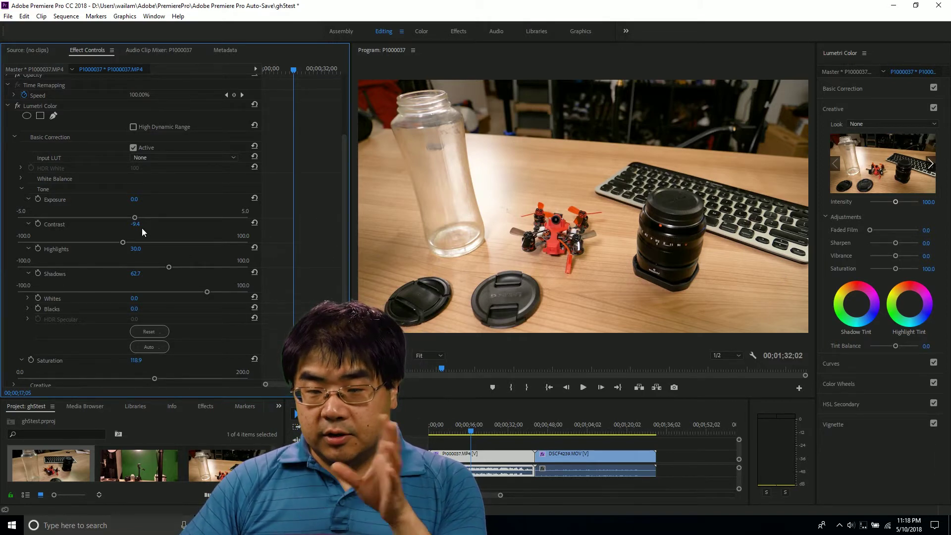
pyautogui.click(537, 456)
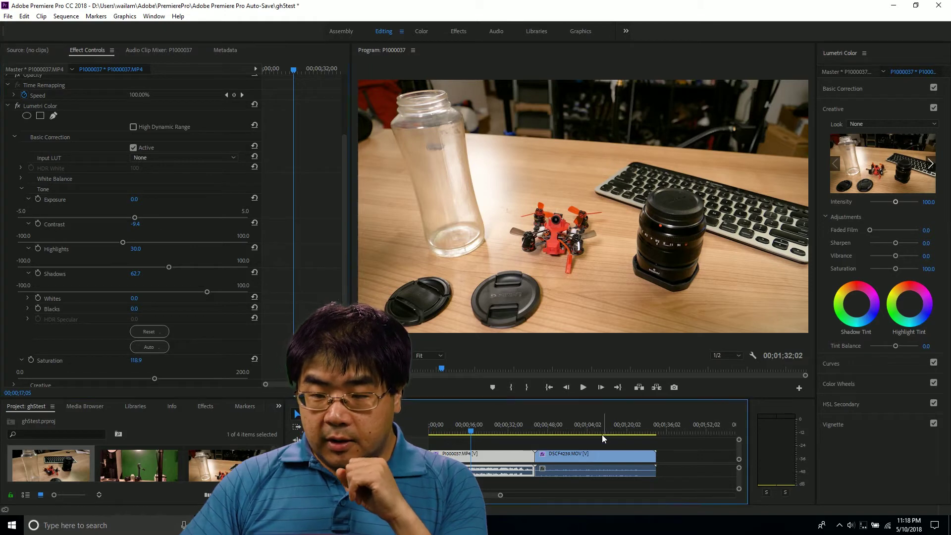
# - Select the DSCF4239 clip and try out different Exposure levels
pyautogui.click(577, 424)
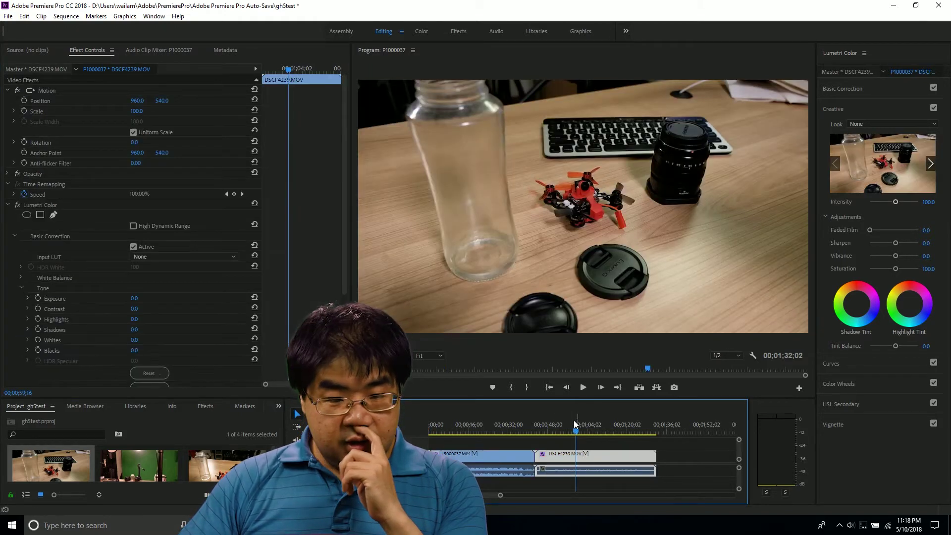
pyautogui.click(28, 298)
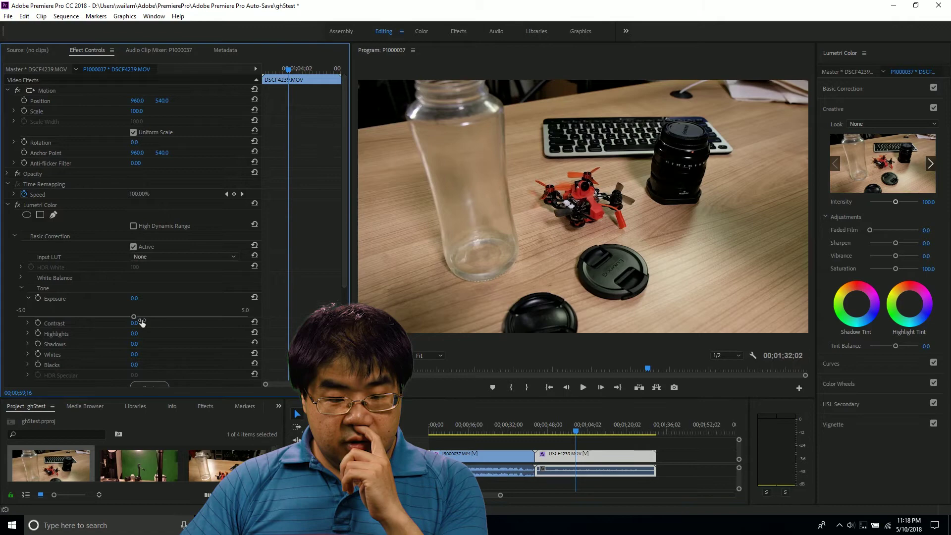
pyautogui.moveTo(135, 321)
pyautogui.mouseDown()
pyautogui.moveTo(177, 319)
pyautogui.moveTo(15, 333)
pyautogui.moveTo(247, 337)
pyautogui.moveTo(132, 337)
pyautogui.mouseUp()
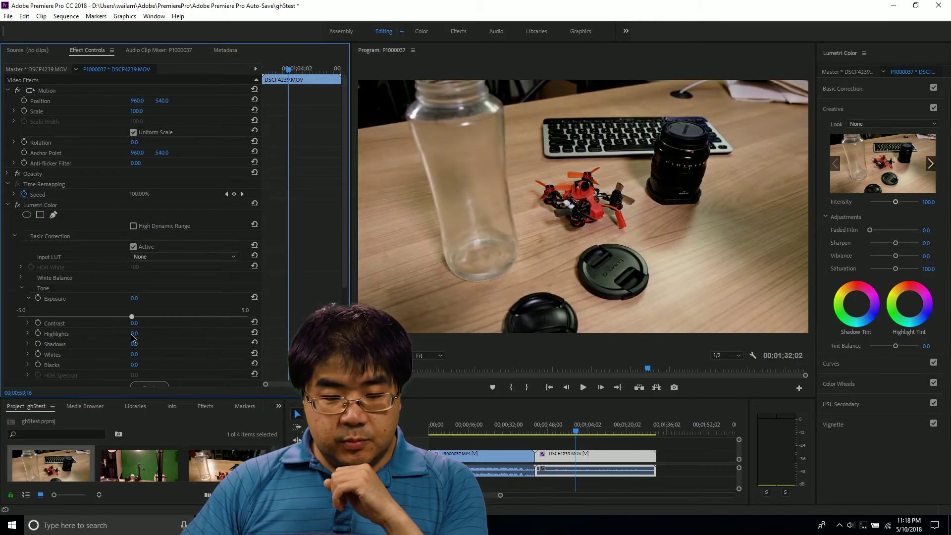
# - Expand Contrast and test it between about -93 and 69, ending at 0.0
pyautogui.click(28, 322)
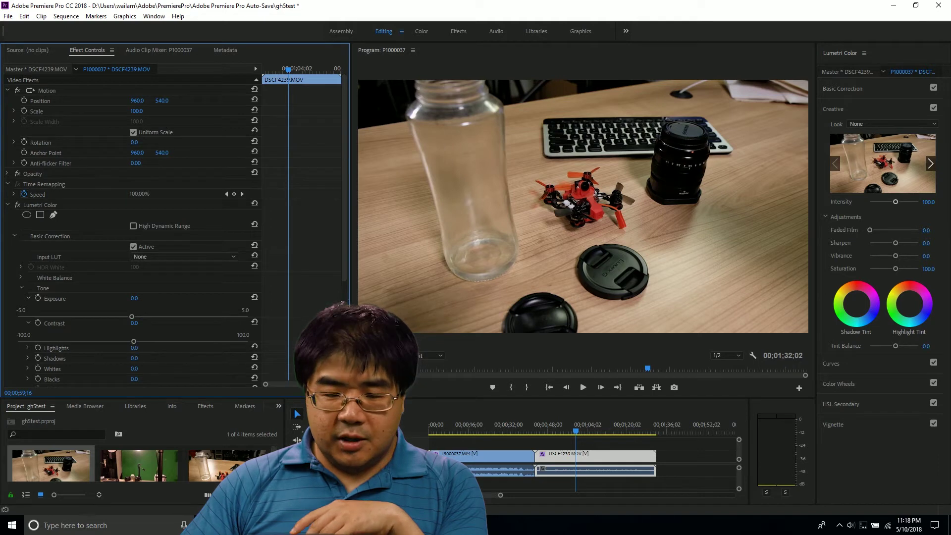
pyautogui.moveTo(133, 347); pyautogui.dragTo(207, 347)
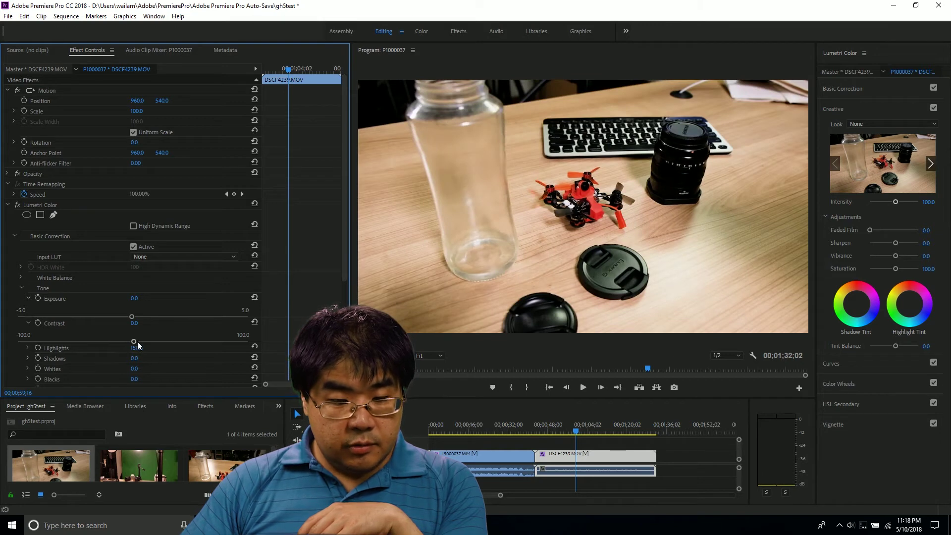
pyautogui.moveTo(133, 342)
pyautogui.mouseDown()
pyautogui.moveTo(2, 348)
pyautogui.moveTo(215, 349)
pyautogui.moveTo(73, 341)
pyautogui.moveTo(124, 353)
pyautogui.moveTo(110, 359)
pyautogui.moveTo(143, 356)
pyautogui.mouseUp()
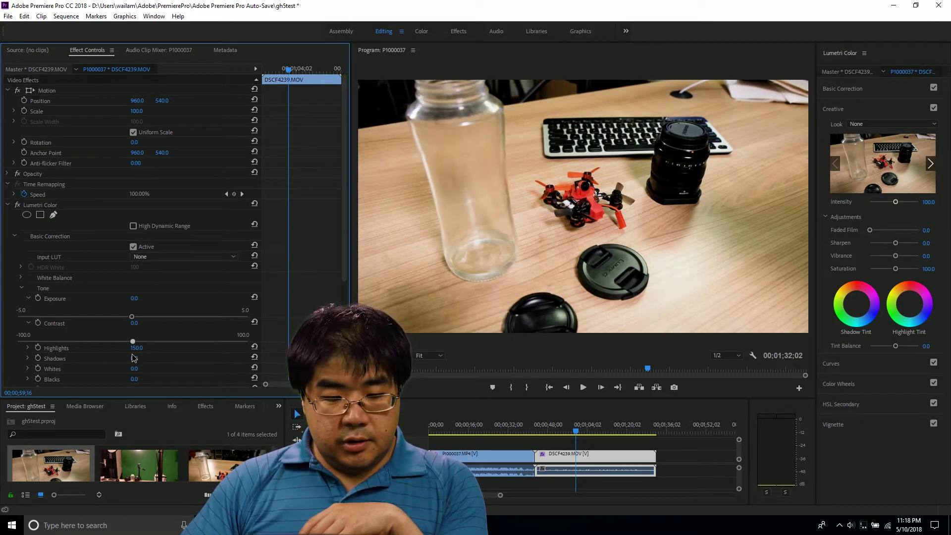
# - At 100% monitor zoom, drop the Fuji clip's Contrast to -100 and bring it back
pyautogui.click(435, 355)
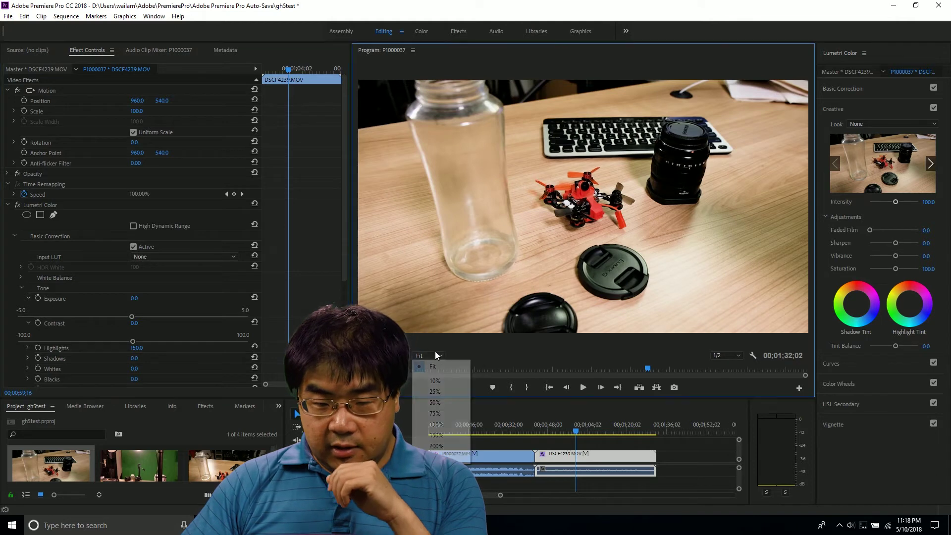
pyautogui.click(435, 424)
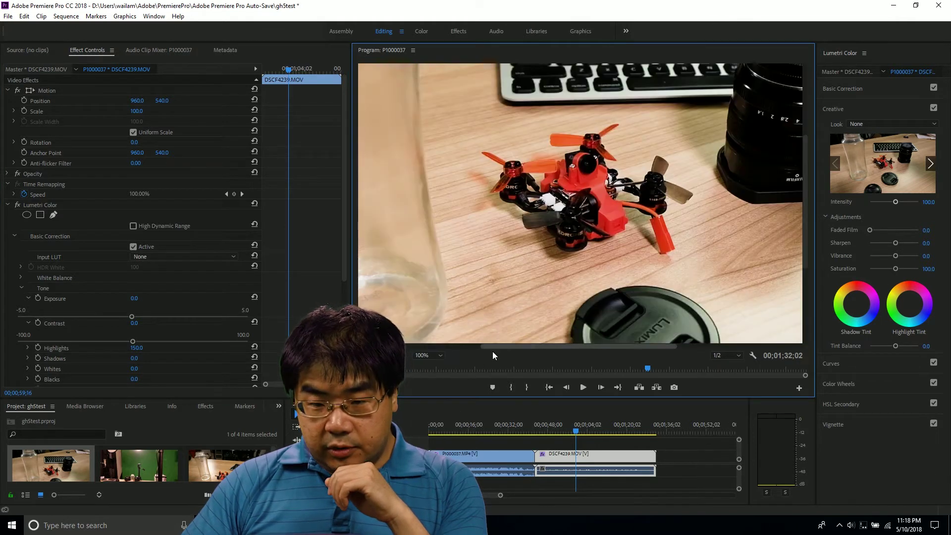
pyautogui.moveTo(502, 346); pyautogui.dragTo(581, 347)
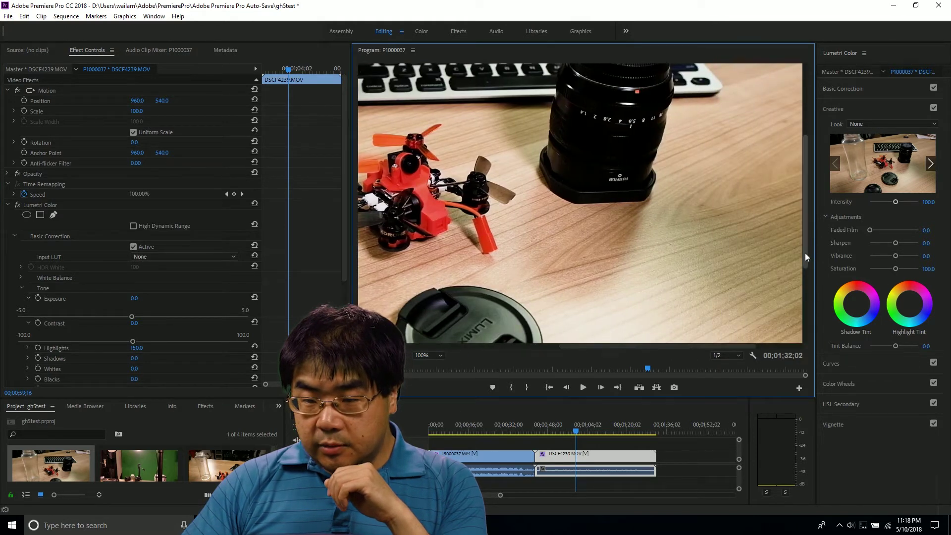
pyautogui.moveTo(804, 253); pyautogui.dragTo(803, 218)
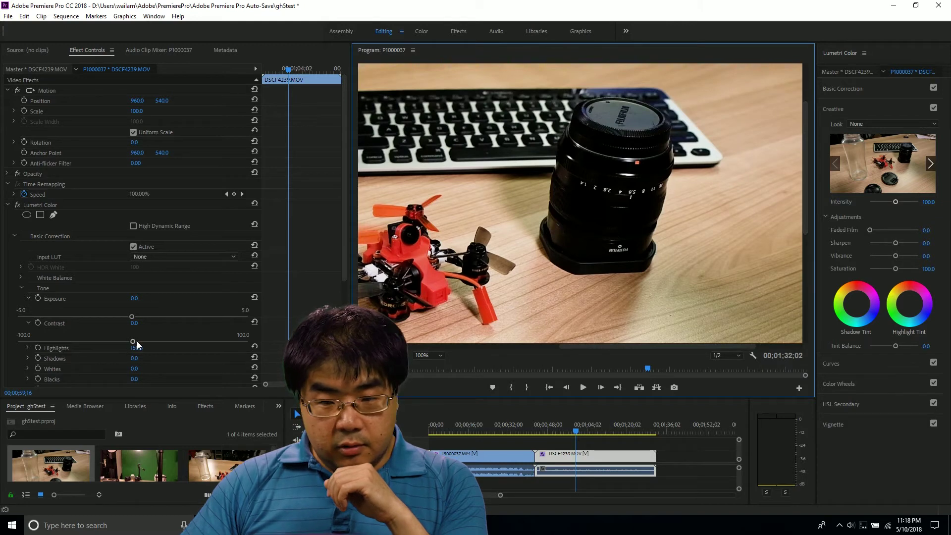
pyautogui.moveTo(132, 341); pyautogui.dragTo(17, 341)
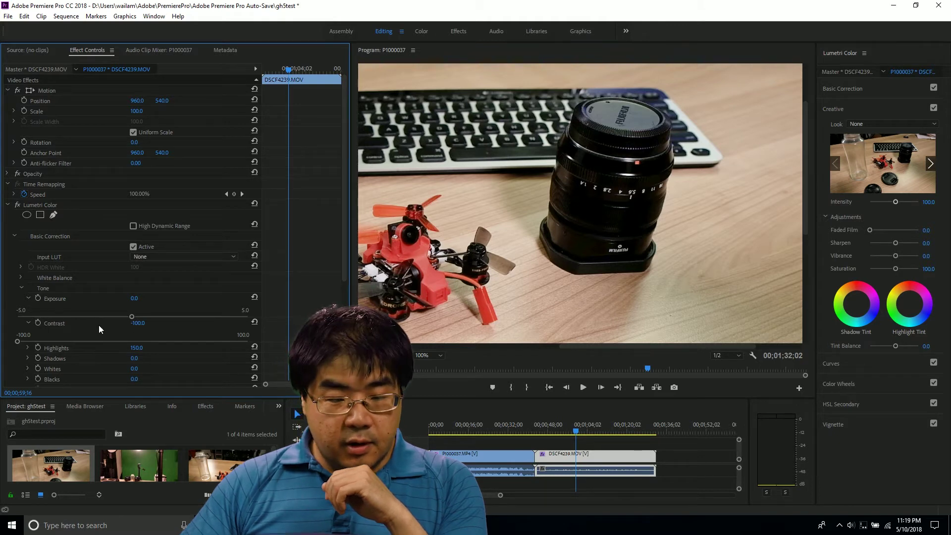
pyautogui.moveTo(17, 341); pyautogui.dragTo(133, 341)
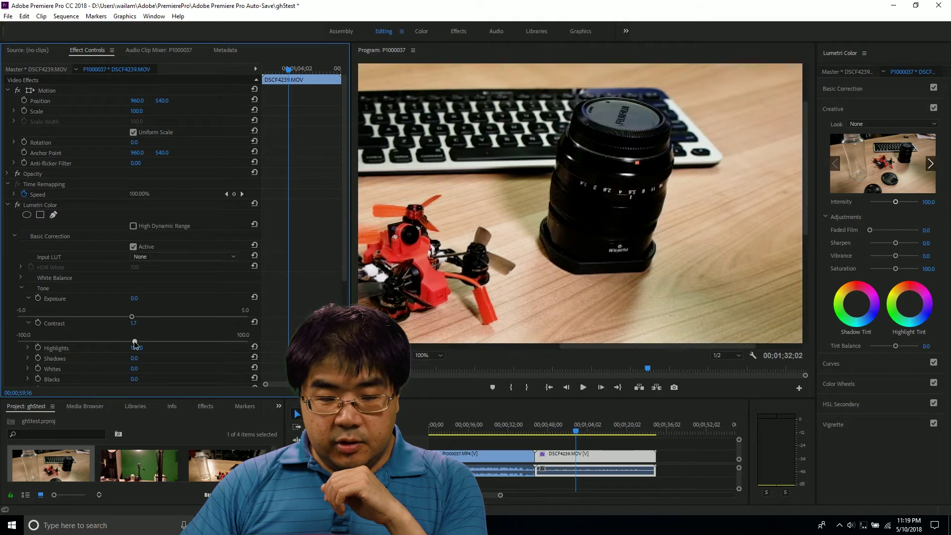
# - Test Highlights from -90 to 90, return it to 0.0, and leave Contrast near -5
pyautogui.click(28, 348)
pyautogui.scroll(-2, 123, 335)
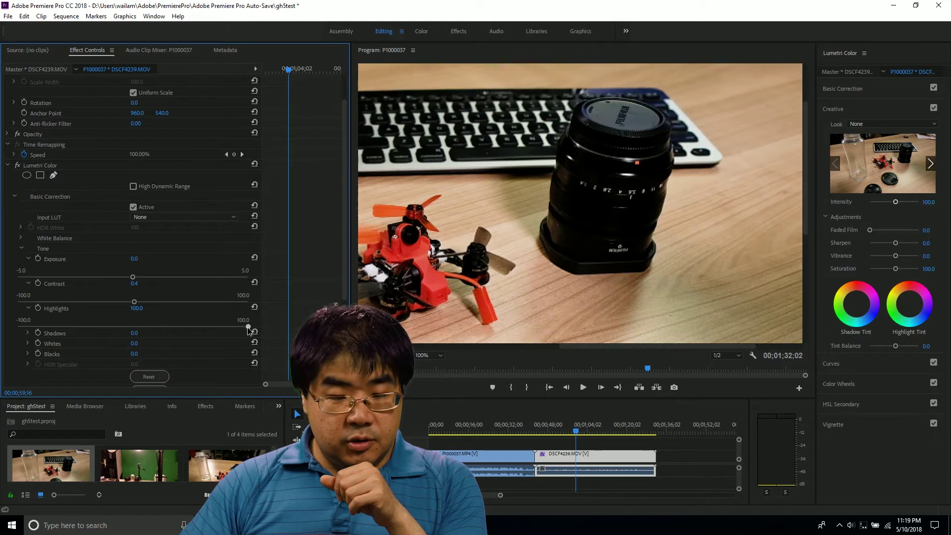
pyautogui.moveTo(248, 327); pyautogui.dragTo(135, 330)
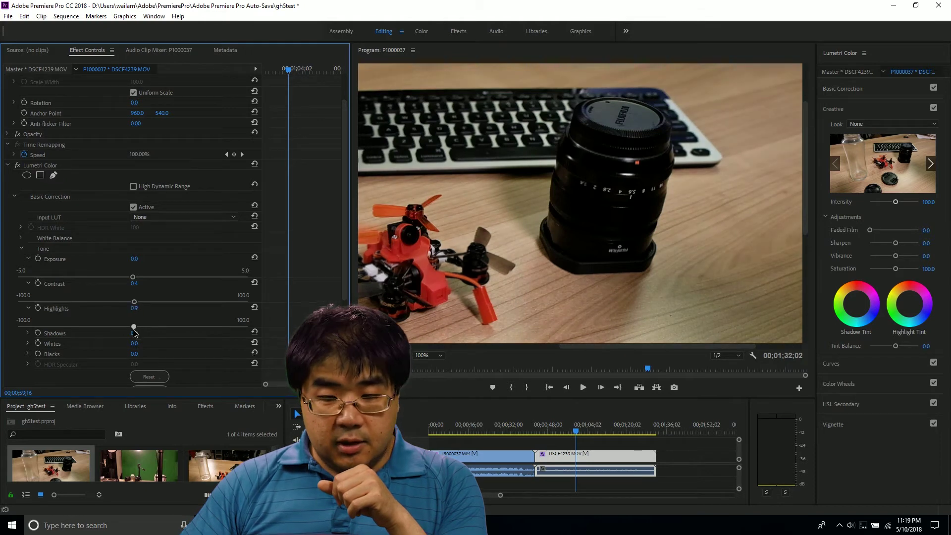
pyautogui.moveTo(135, 328)
pyautogui.mouseDown()
pyautogui.moveTo(17, 328)
pyautogui.moveTo(248, 327)
pyautogui.moveTo(107, 328)
pyautogui.moveTo(149, 327)
pyautogui.mouseUp()
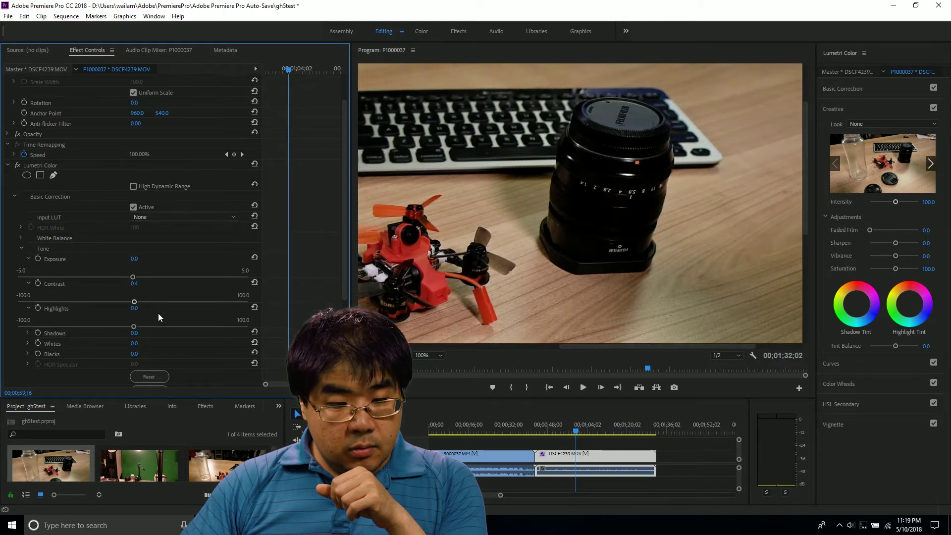
pyautogui.moveTo(139, 308)
pyautogui.mouseDown()
pyautogui.moveTo(212, 308)
pyautogui.moveTo(127, 308)
pyautogui.moveTo(141, 308)
pyautogui.mouseUp()
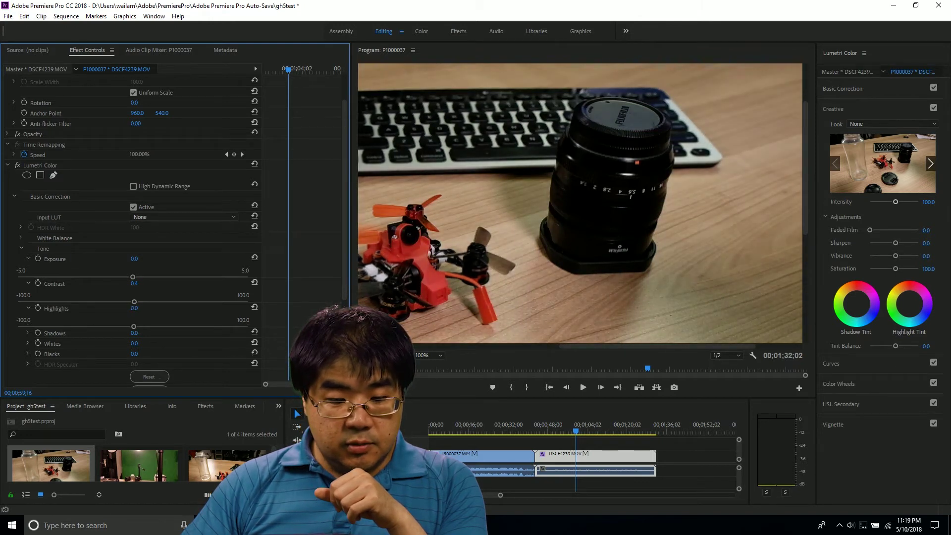
pyautogui.moveTo(132, 306); pyautogui.dragTo(111, 311)
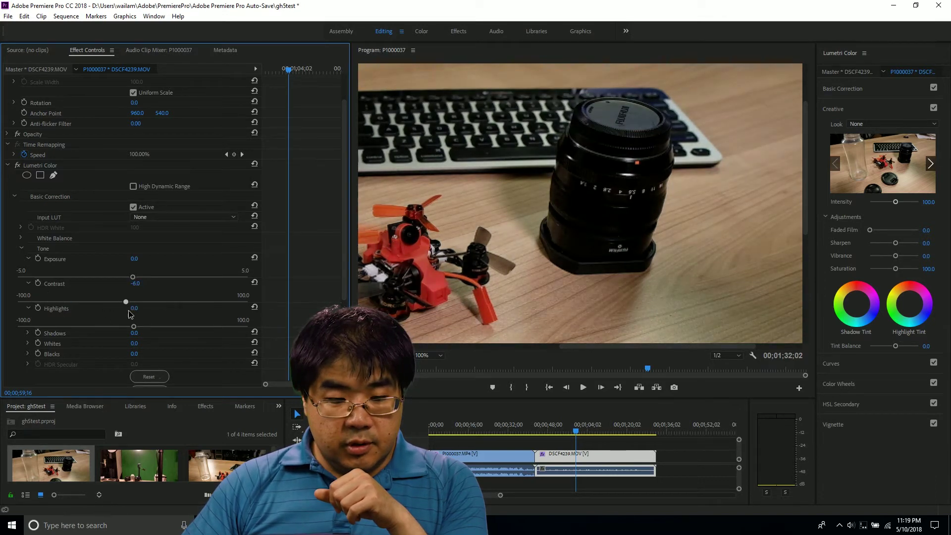
# - Push DSCF4239's Shadows and Highlights to 100.0 and its Contrast to -100.0
pyautogui.click(29, 333)
pyautogui.scroll(-1, 198, 302)
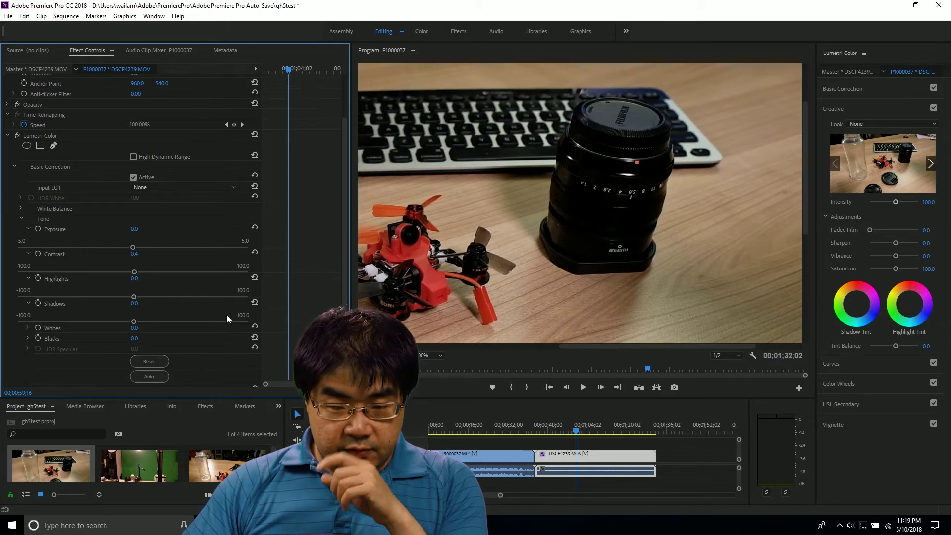
pyautogui.moveTo(134, 322); pyautogui.dragTo(253, 336)
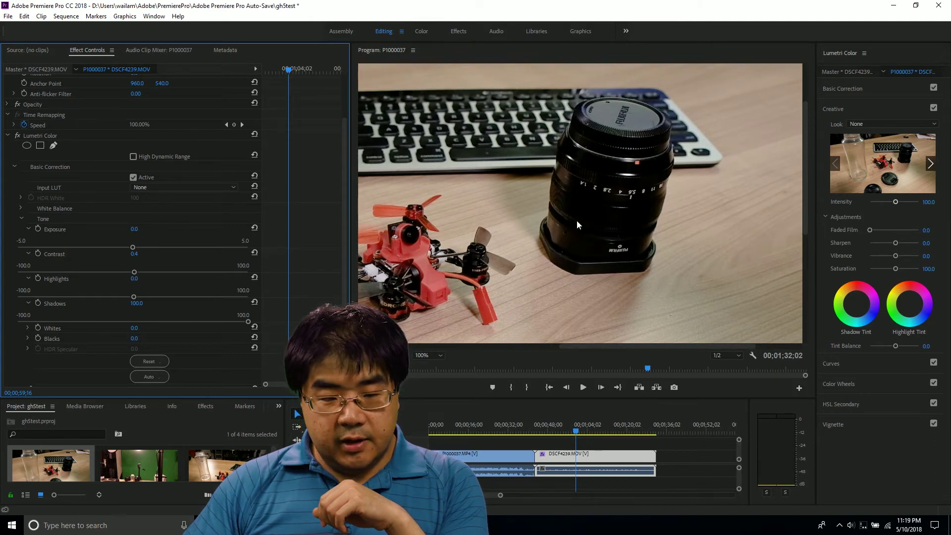
pyautogui.moveTo(132, 302); pyautogui.dragTo(250, 320)
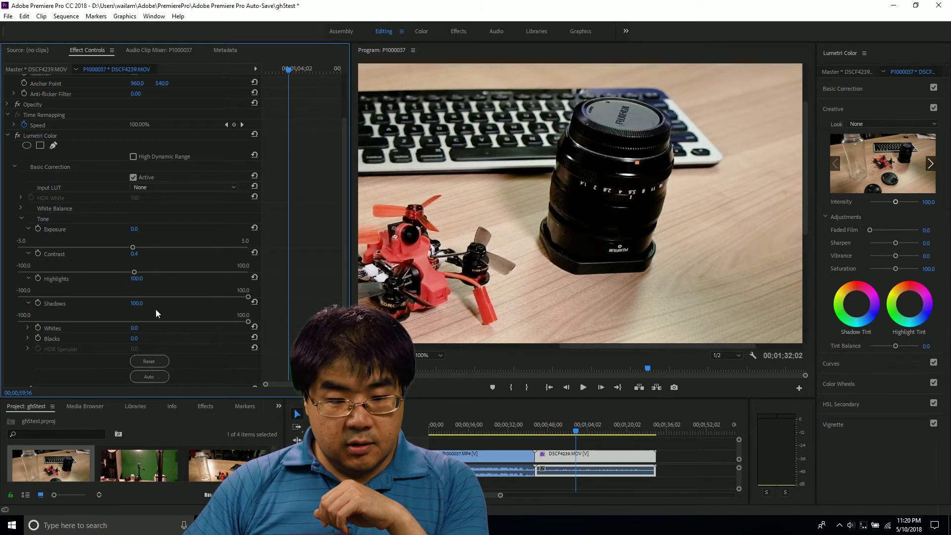
pyautogui.moveTo(135, 272); pyautogui.dragTo(17, 272)
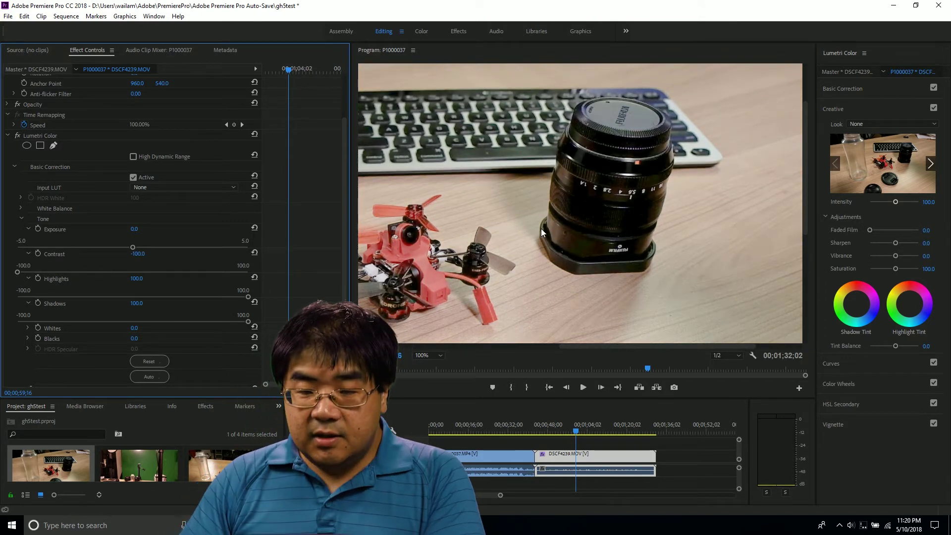
# - At Fit zoom, set Contrast -7.7, Highlights 25.3, Shadows 53.6 and Saturation 124.5
pyautogui.click(426, 355)
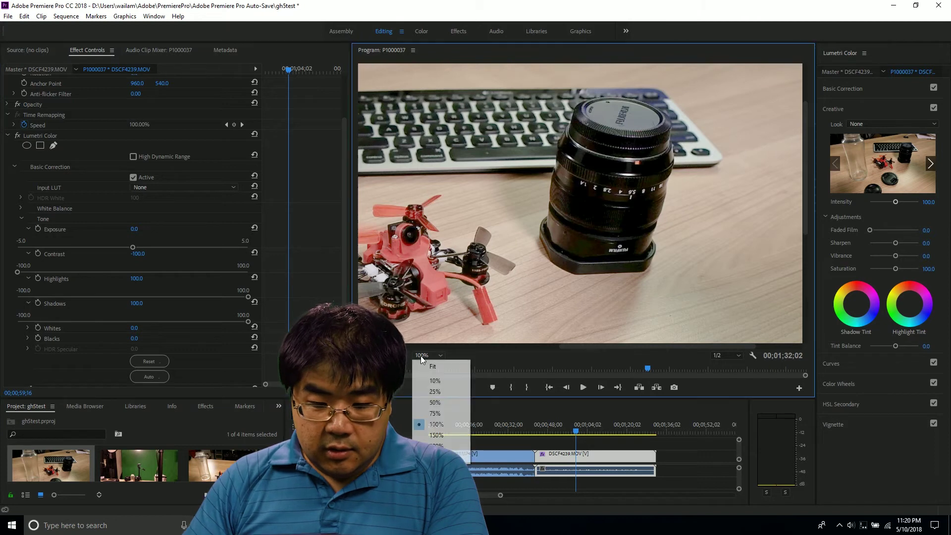
pyautogui.click(423, 367)
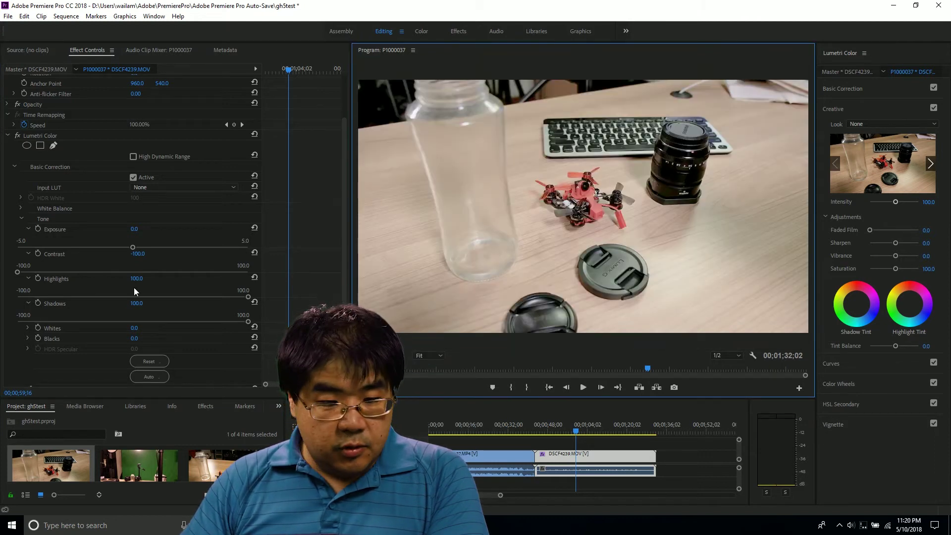
pyautogui.moveTo(17, 270); pyautogui.dragTo(124, 272)
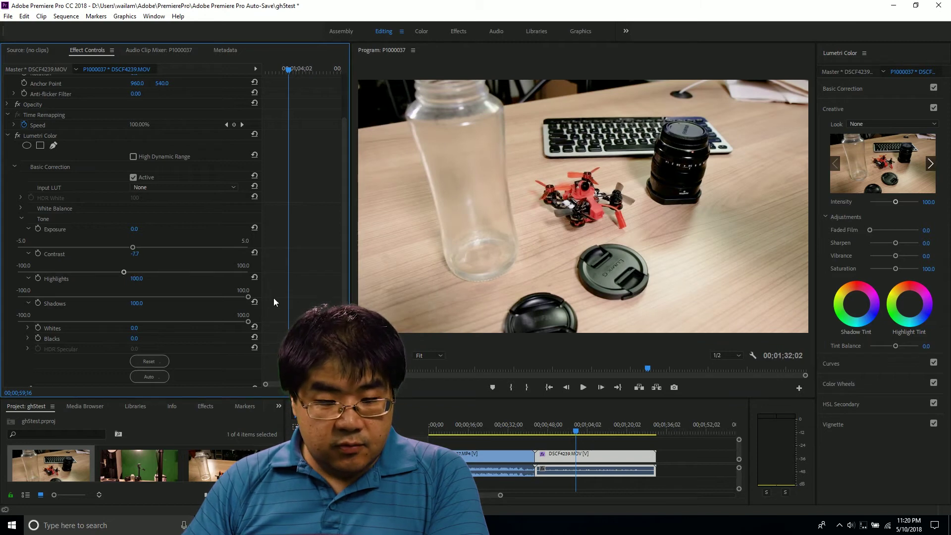
pyautogui.moveTo(249, 296); pyautogui.dragTo(166, 296)
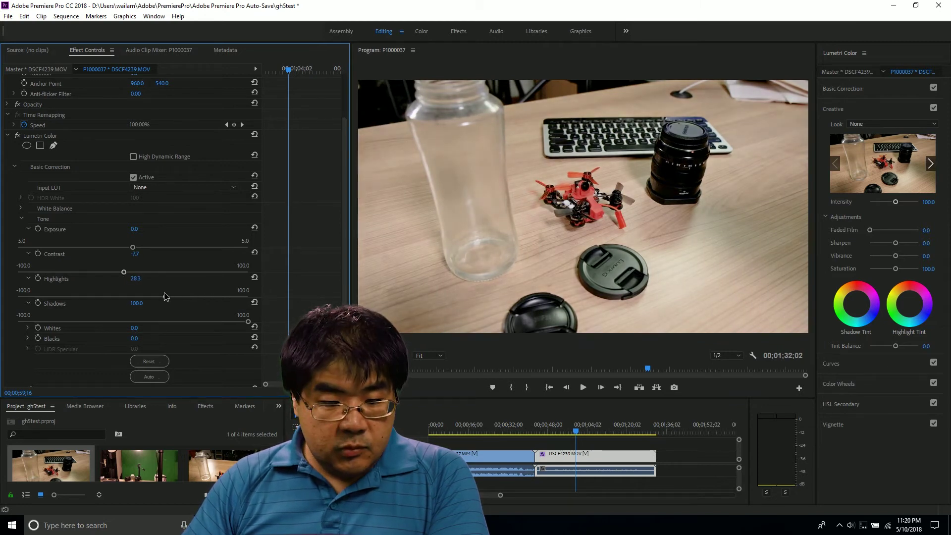
pyautogui.moveTo(249, 321); pyautogui.dragTo(194, 320)
pyautogui.scroll(-2, 102, 335)
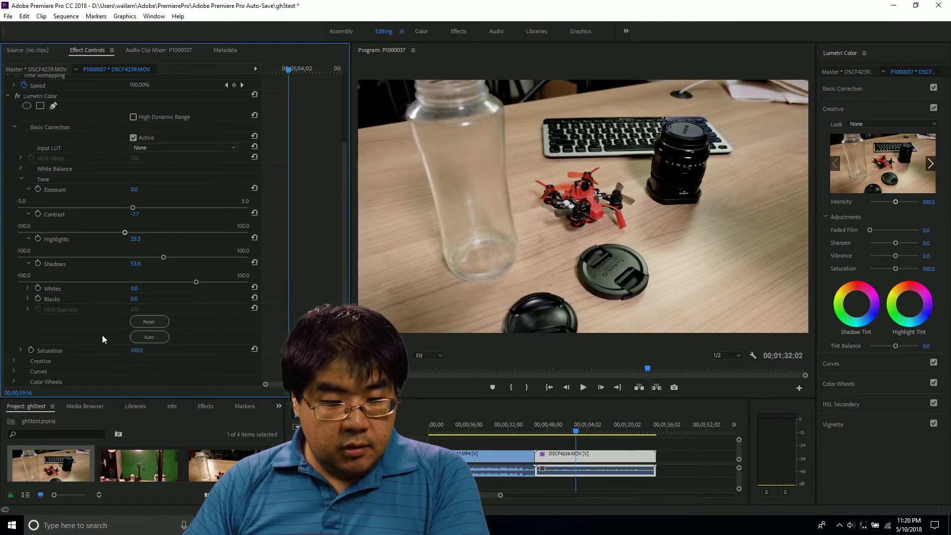
pyautogui.click(22, 350)
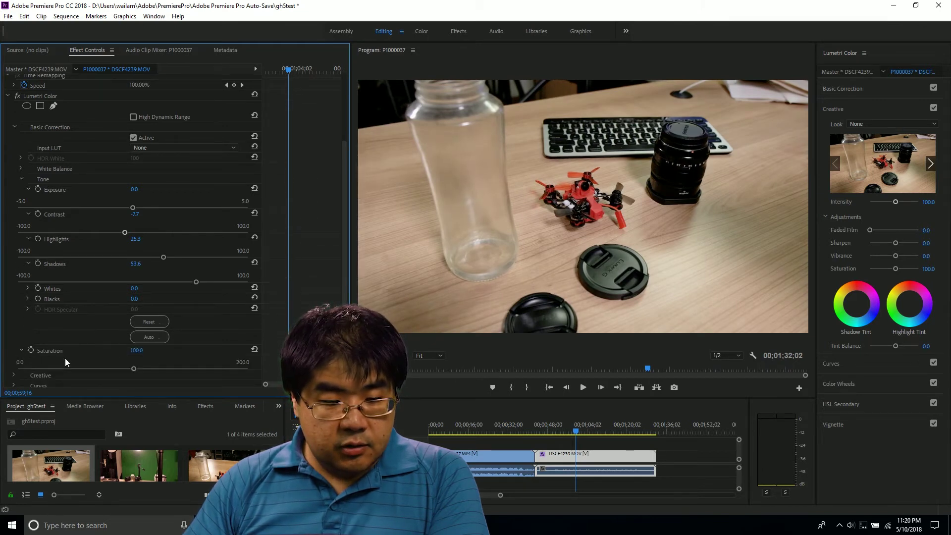
pyautogui.moveTo(133, 367); pyautogui.dragTo(161, 368)
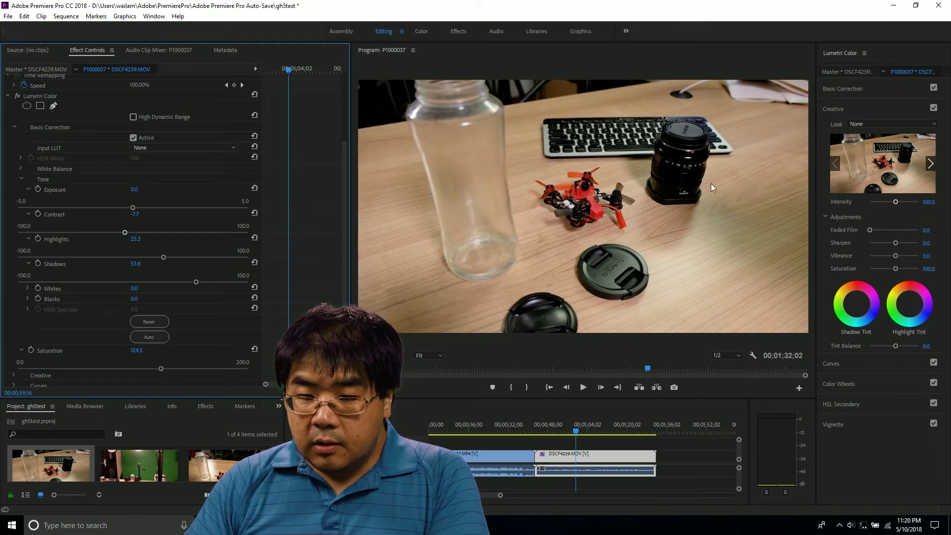
# - Inspect the graded Fuji frame at 150% zoom, then return the monitor to Fit
pyautogui.click(428, 355)
pyautogui.click(436, 435)
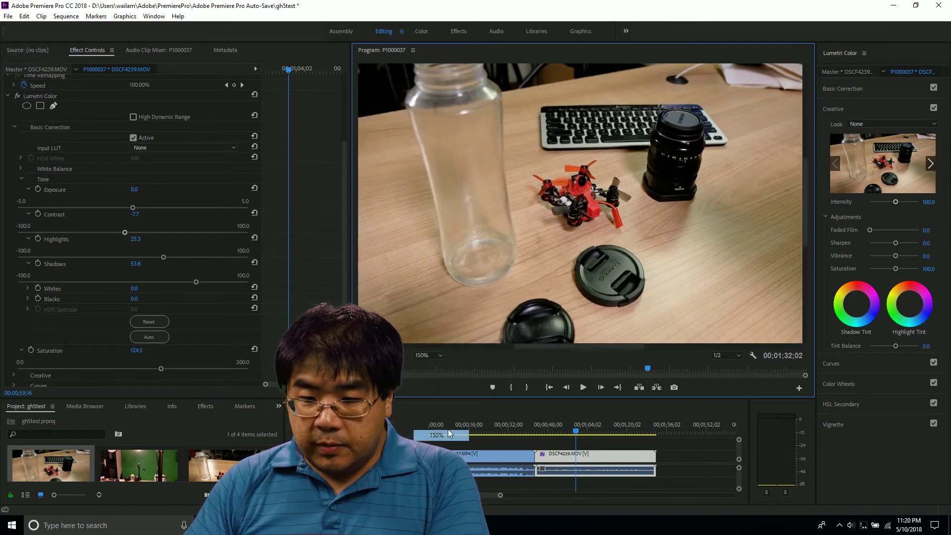
pyautogui.moveTo(515, 344); pyautogui.dragTo(626, 301)
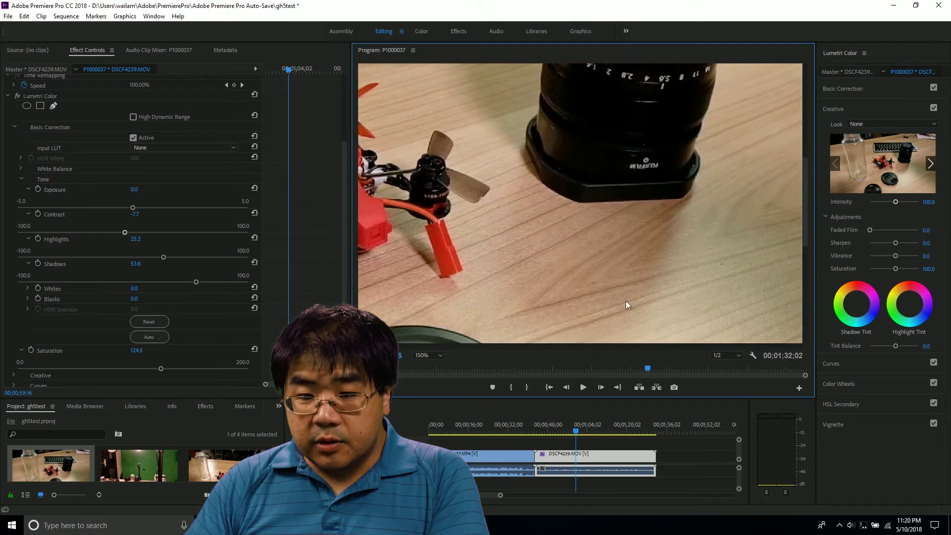
pyautogui.moveTo(804, 228); pyautogui.dragTo(799, 208)
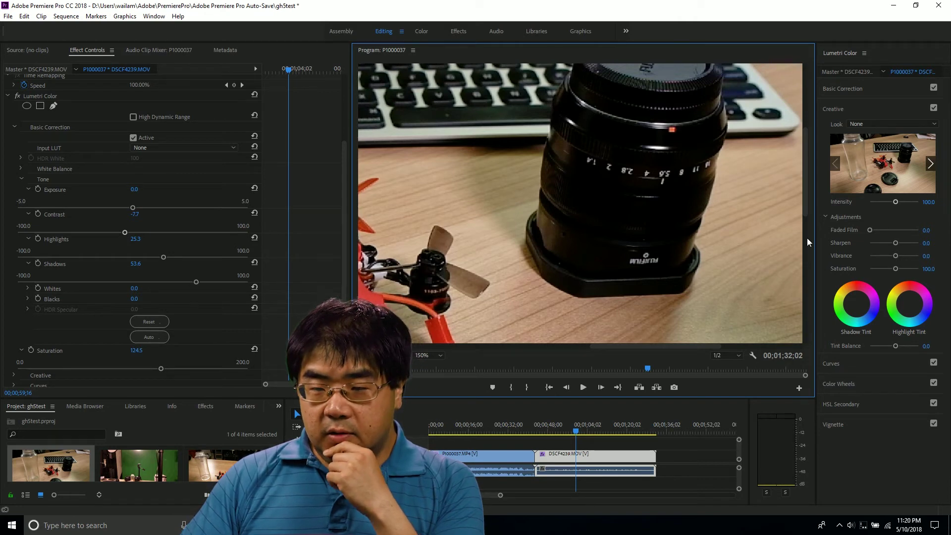
pyautogui.moveTo(804, 208); pyautogui.dragTo(803, 249)
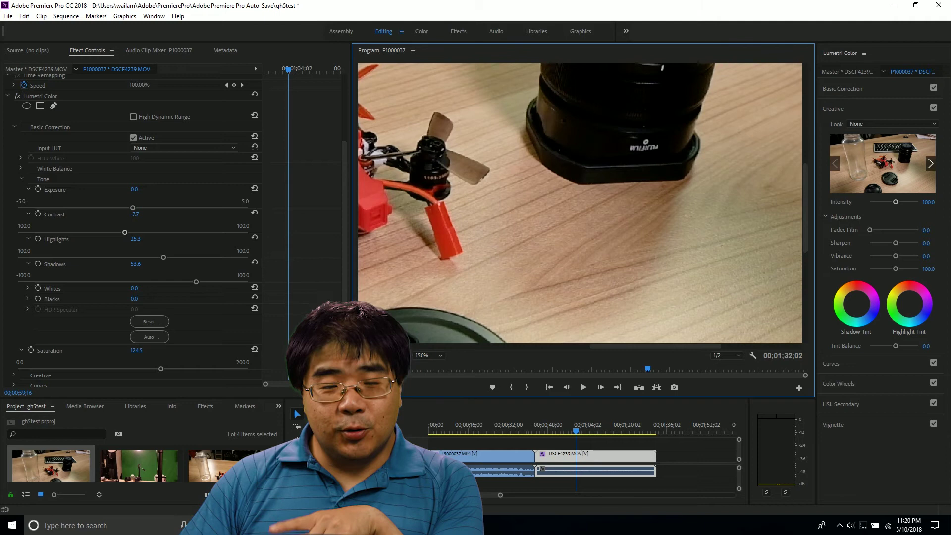
pyautogui.click(429, 355)
pyautogui.click(433, 367)
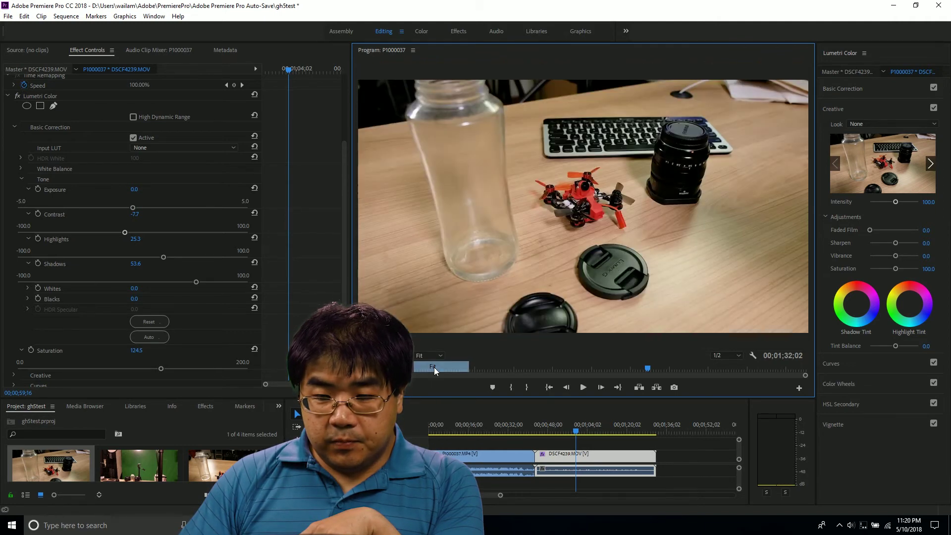
# - Jump the playhead to P1000037.MP4 to show its Lumetri settings (Contrast -9.4, Highlights 30.0, Shadows 62.7)
pyautogui.click(500, 424)
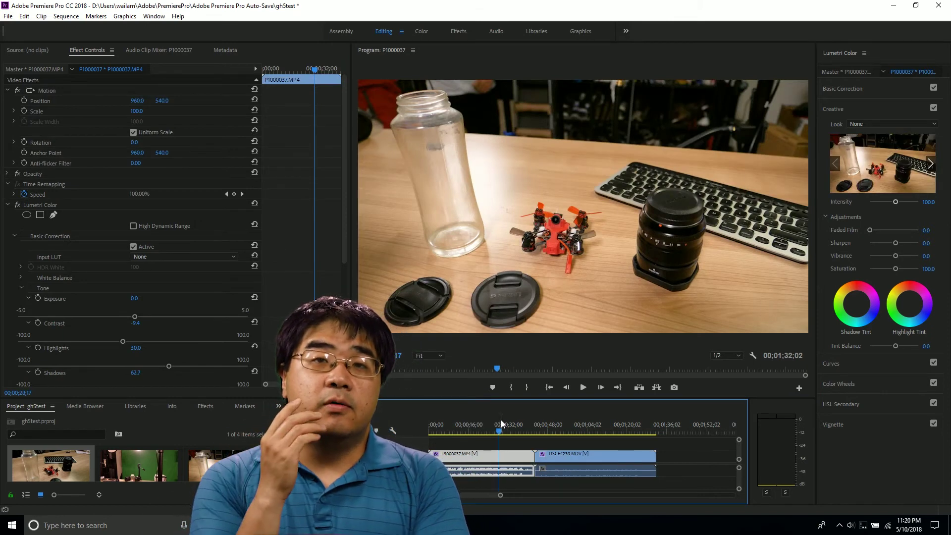